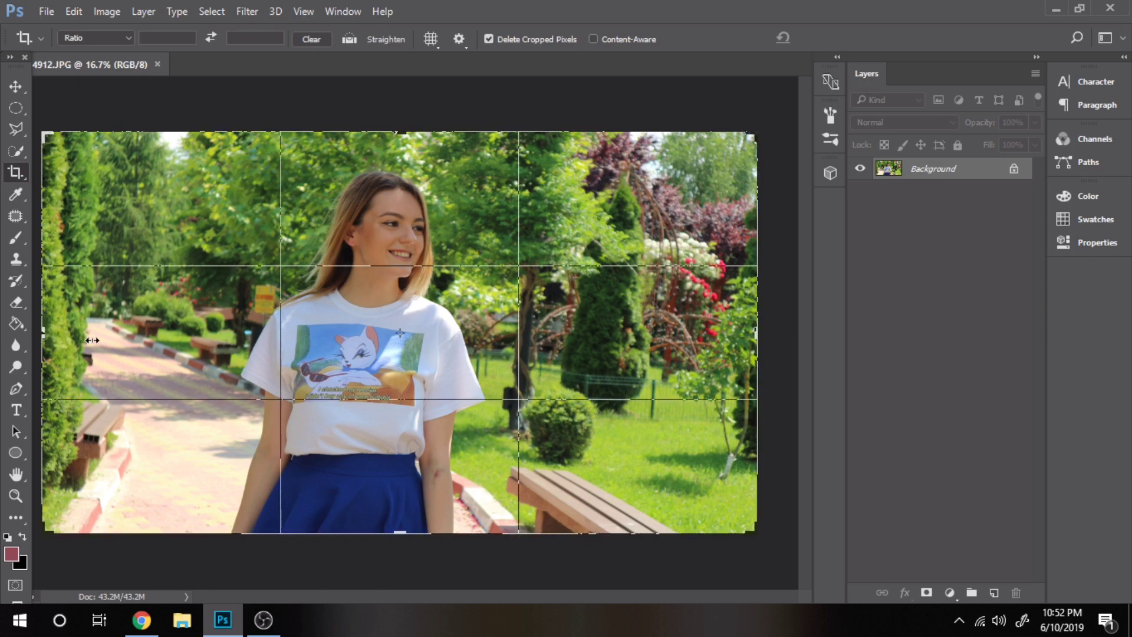
Trim the left and right edges to crop the photo to a near-square frame around the woman.
drag(127, 341, 139, 342)
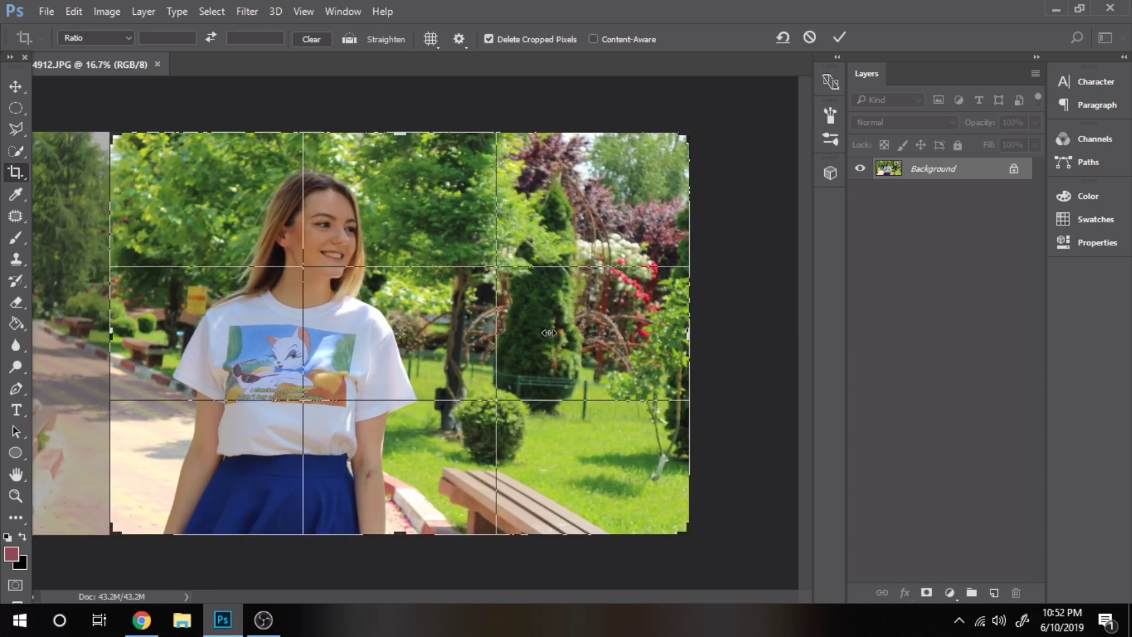
drag(694, 345, 621, 345)
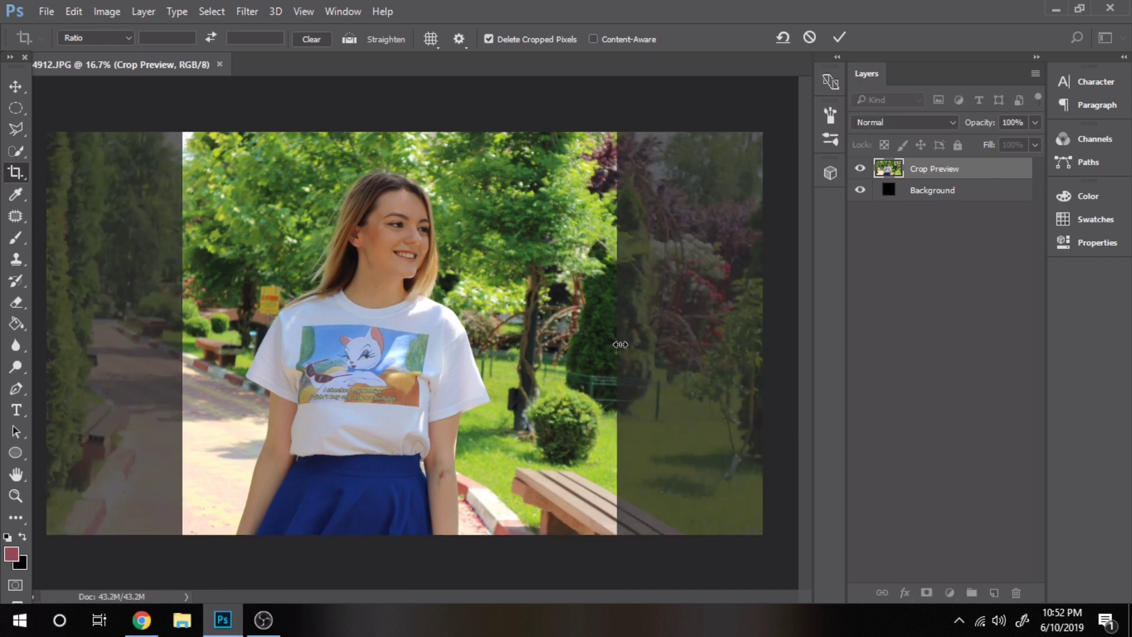
key(Return)
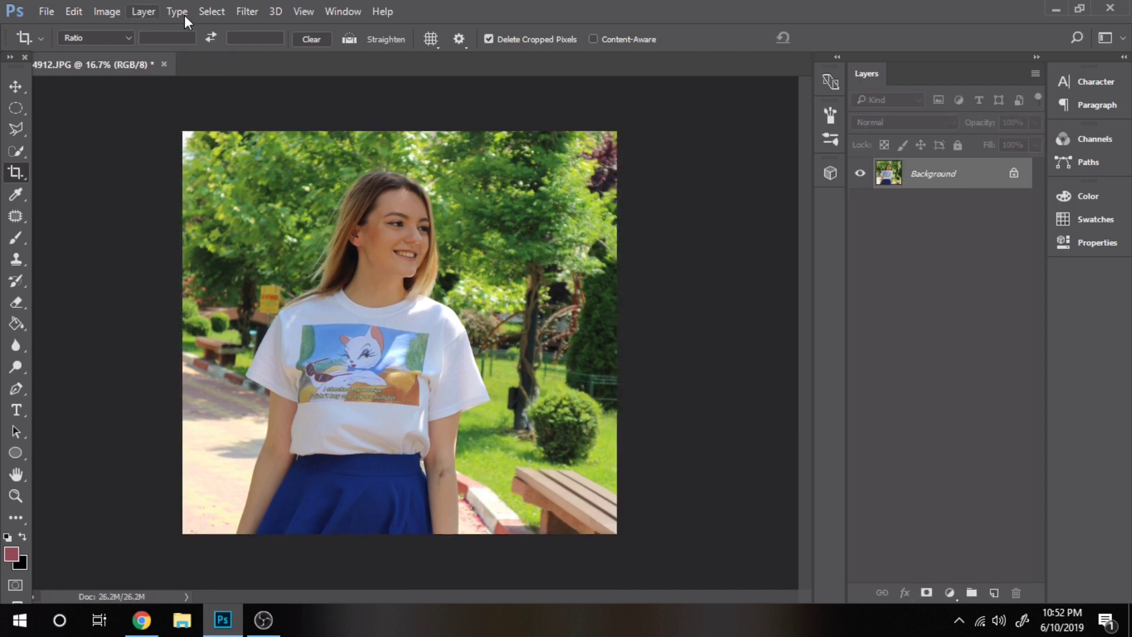
Open the Filter Gallery and zoom its preview out to show the whole photo.
click(246, 12)
click(274, 76)
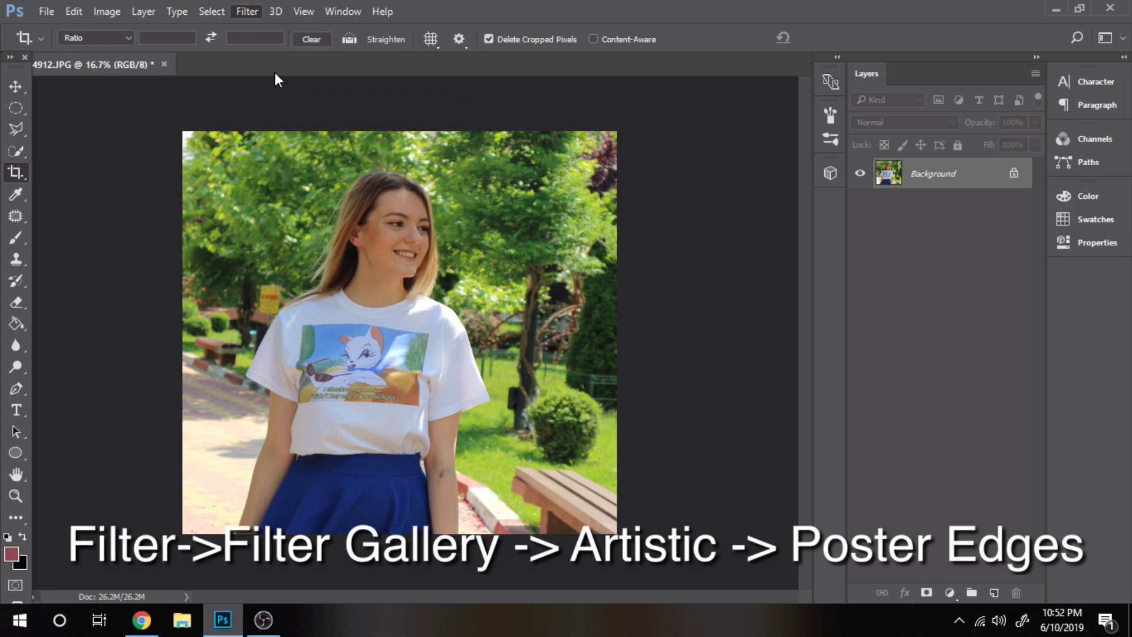
click(25, 582)
click(25, 582)
click(26, 582)
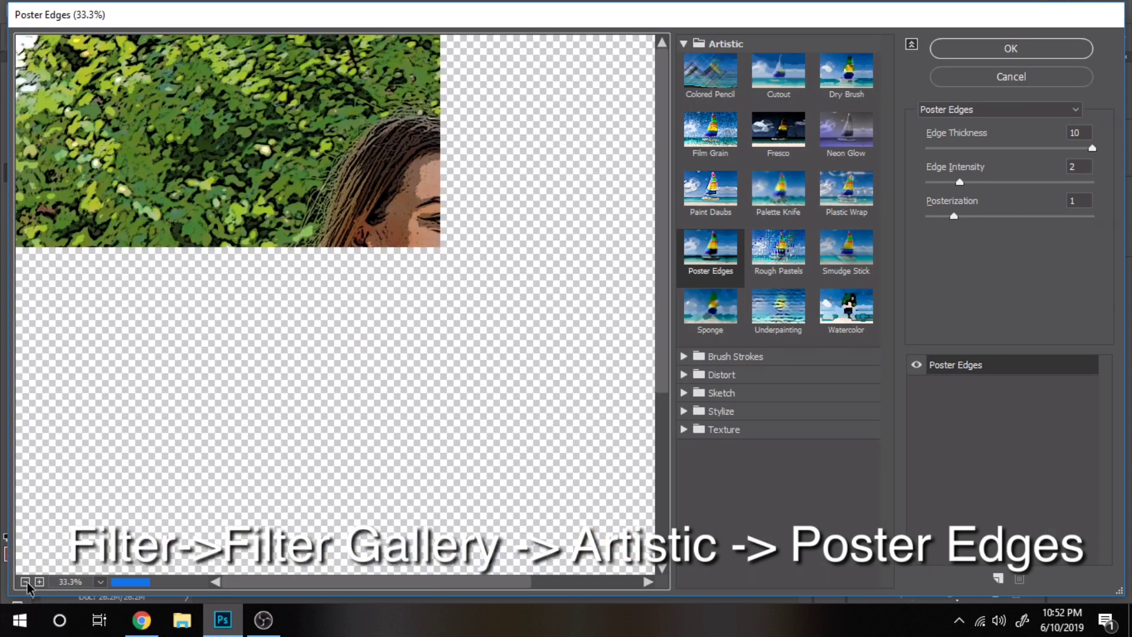
click(25, 582)
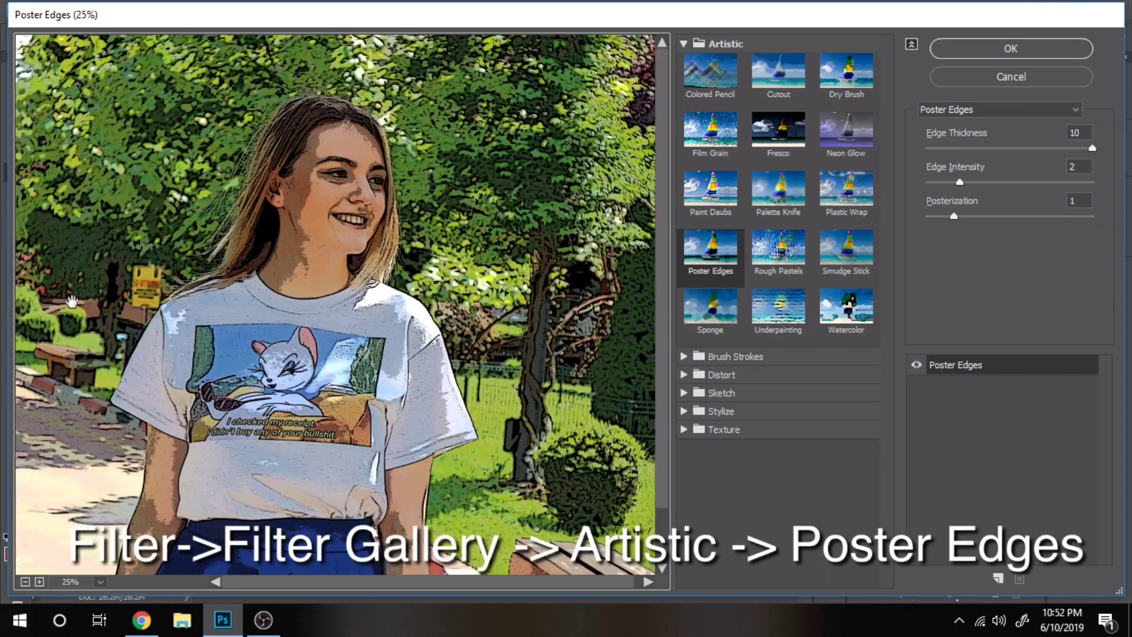
Apply Poster Edges with Posterization 0, Edge Intensity 2 and Edge Thickness 7.
drag(947, 222, 929, 219)
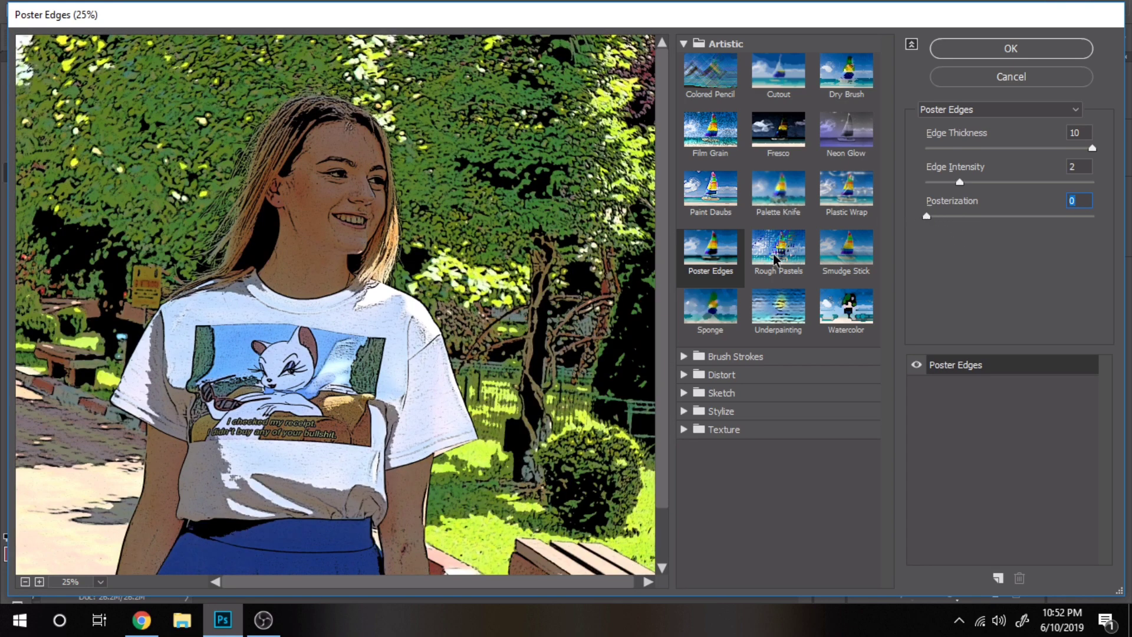
scroll(536, 336, down, 2)
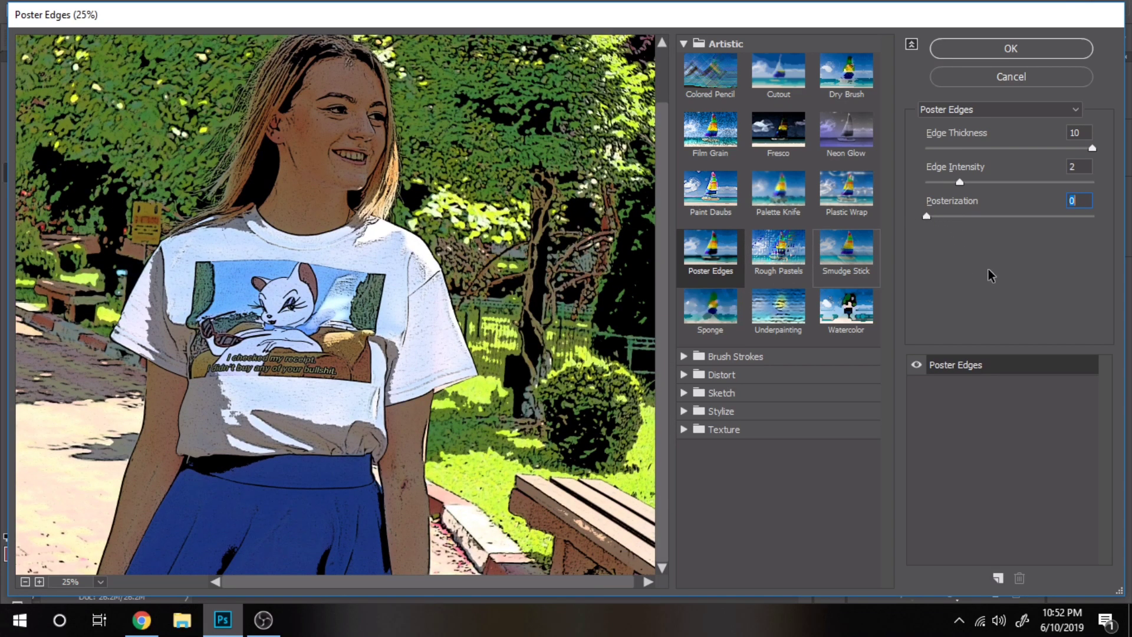
mouse_move(959, 183)
mouse_down()
mouse_move(931, 184)
mouse_move(978, 183)
mouse_up()
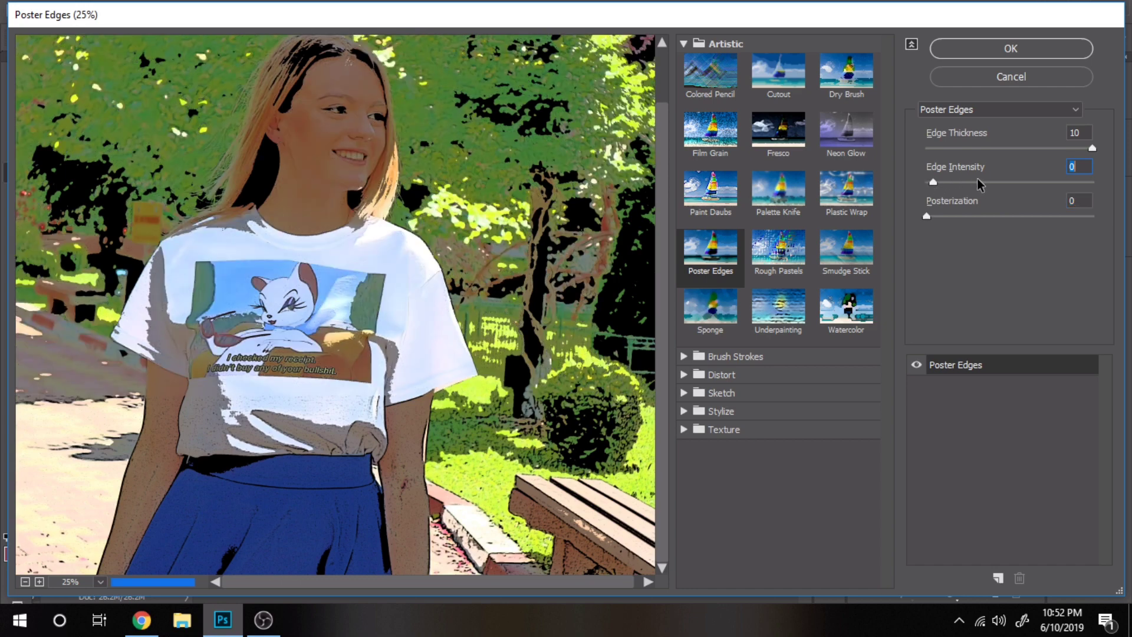
click(951, 184)
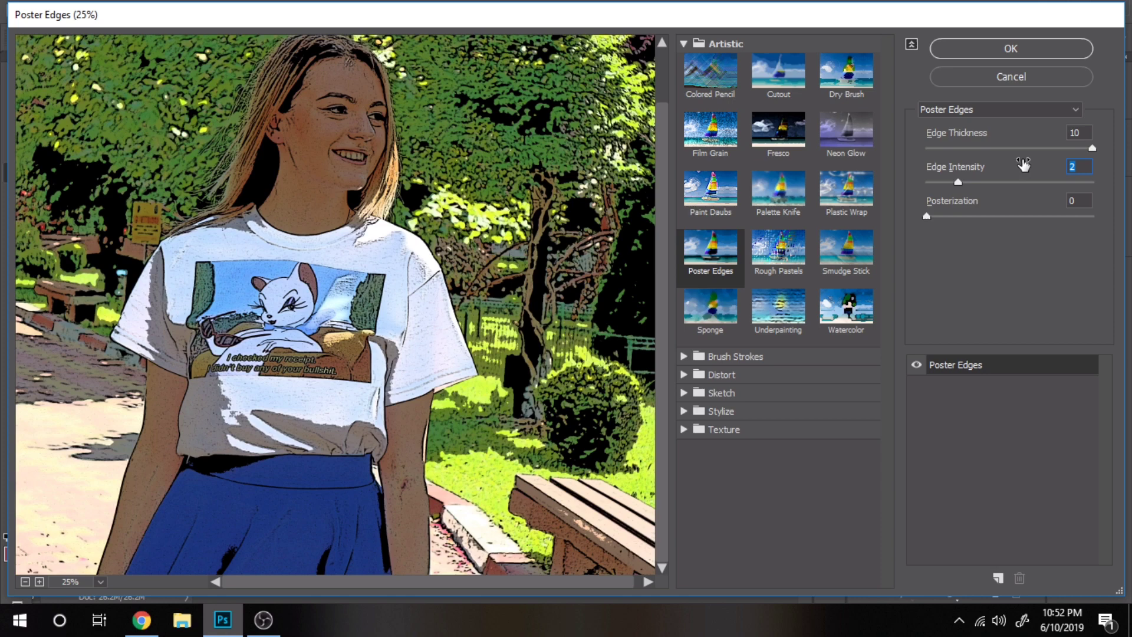
click(1051, 148)
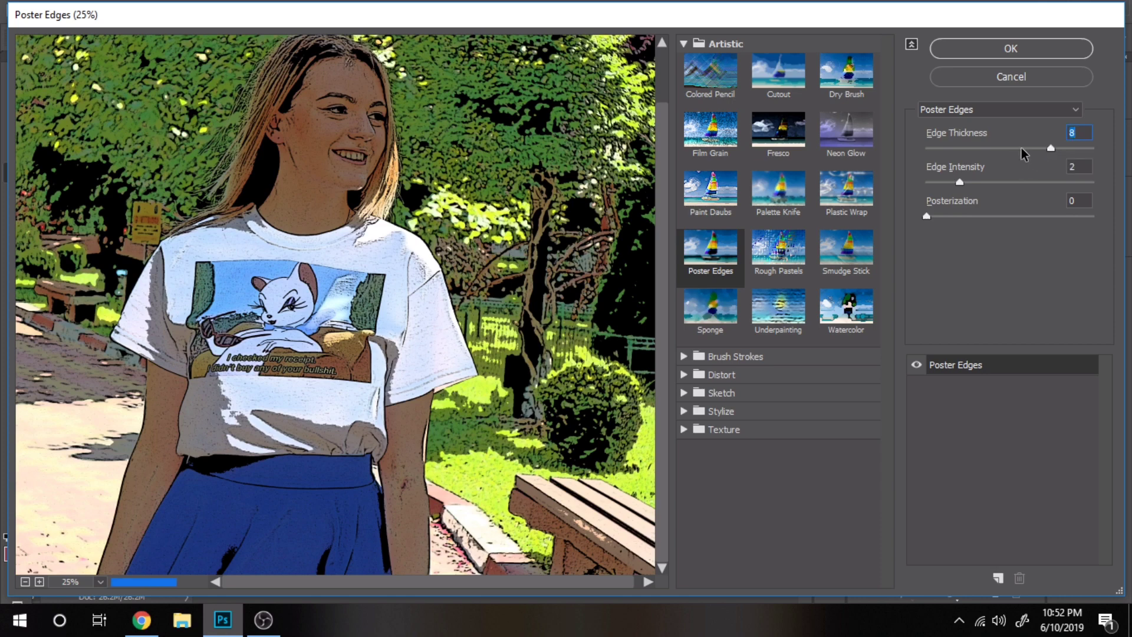
click(1005, 149)
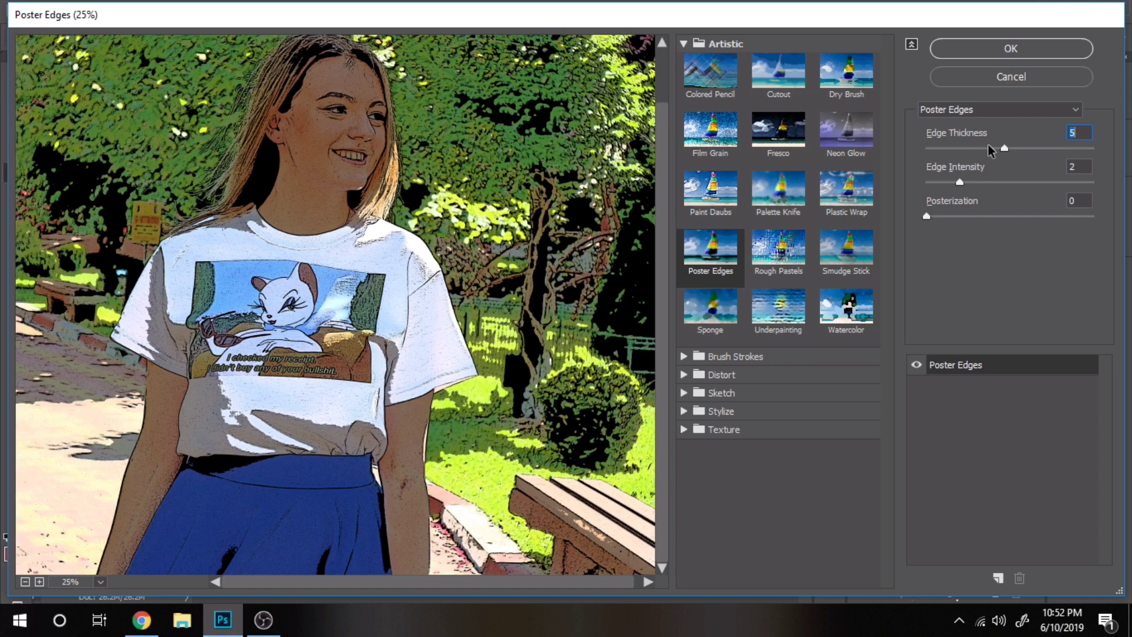
click(1036, 149)
click(974, 59)
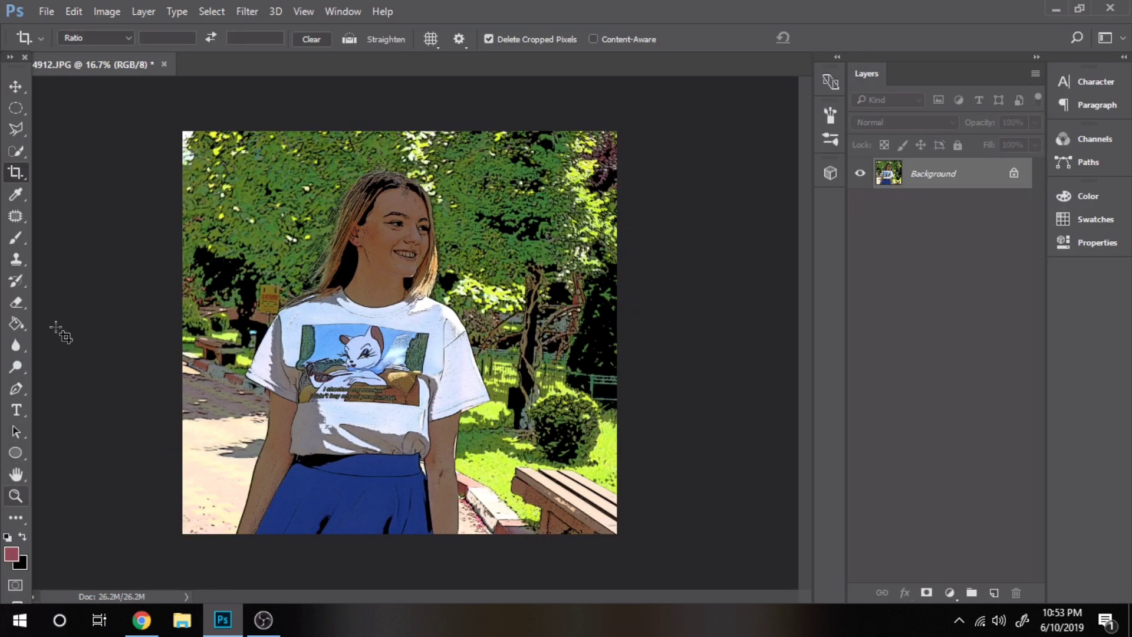
Add a Brightness/Contrast adjustment layer with Brightness 84 and contrast slightly reduced.
click(143, 12)
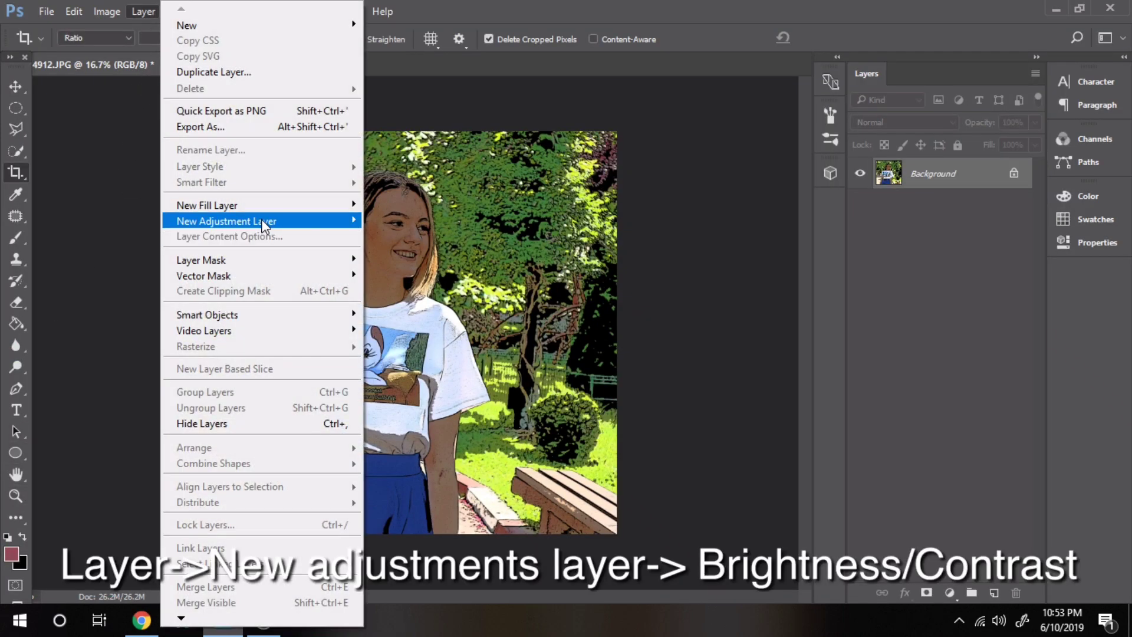
mouse_move(260, 221)
click(407, 220)
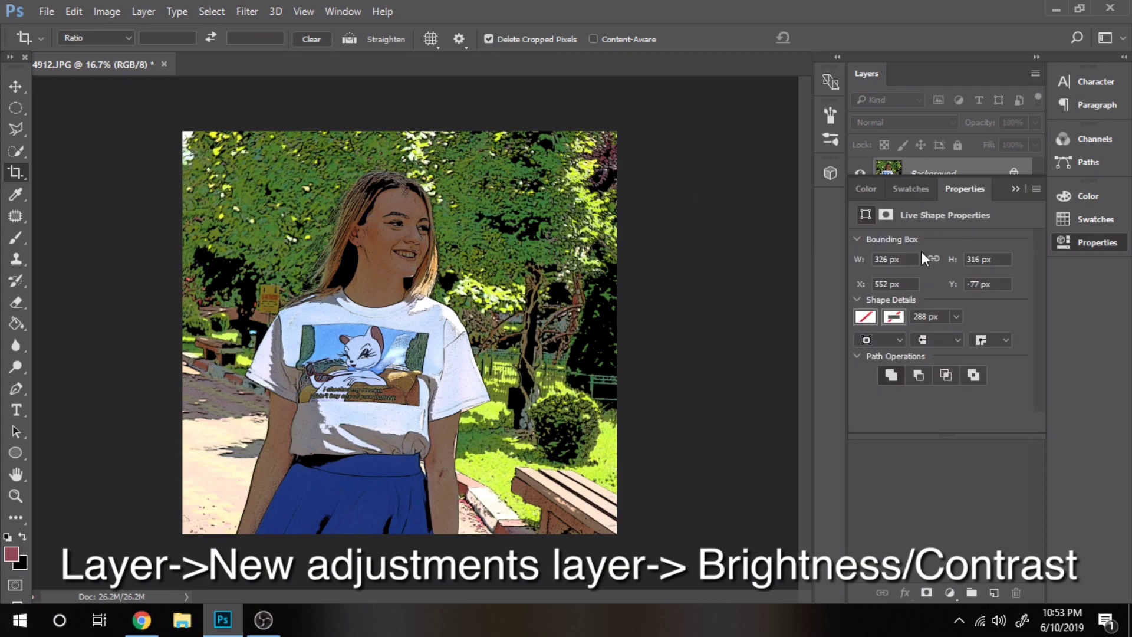
click(707, 195)
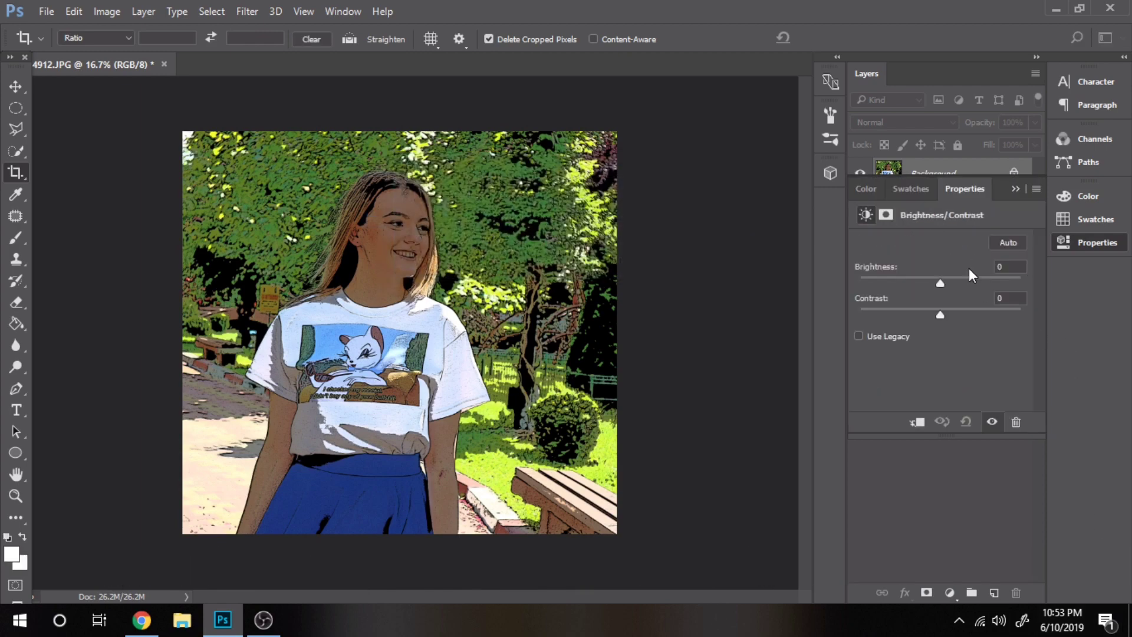
click(960, 278)
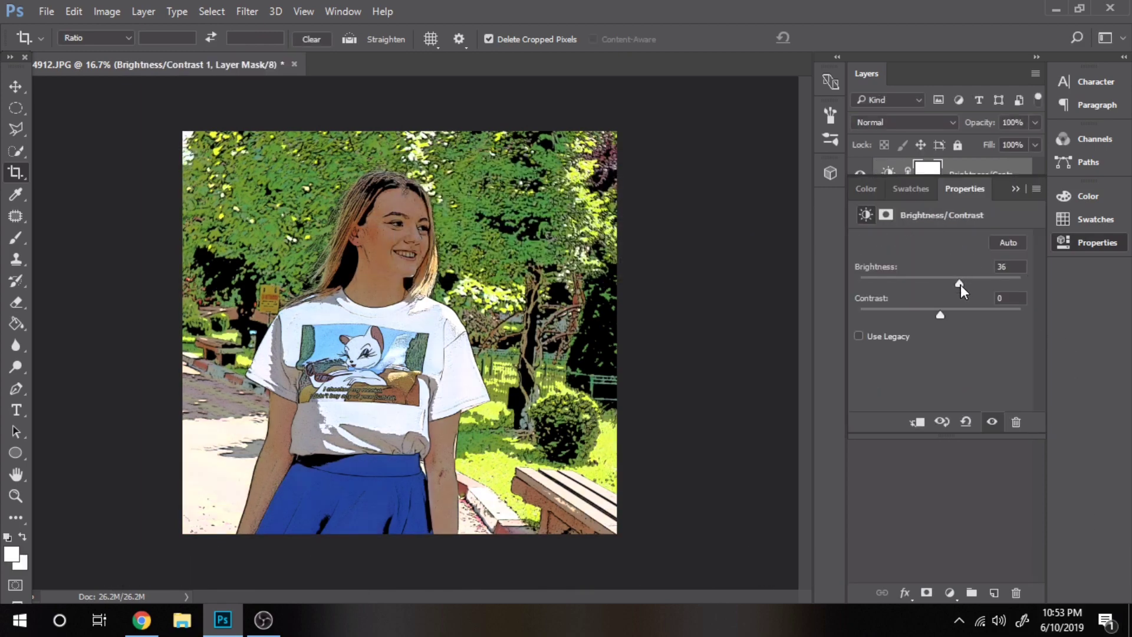
drag(973, 283, 985, 282)
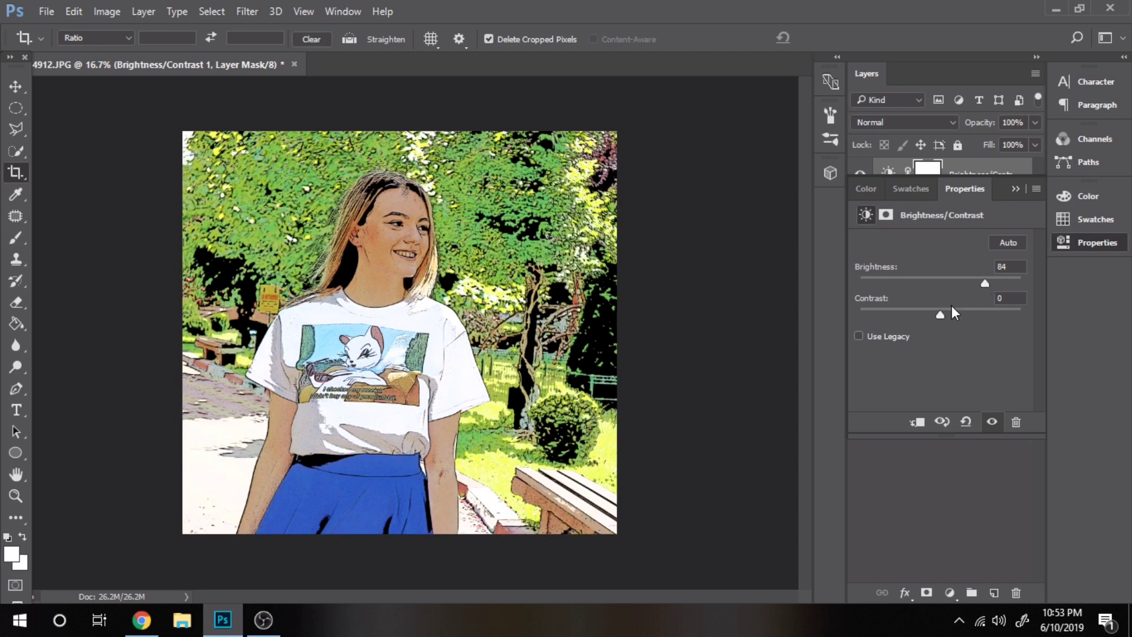
mouse_move(940, 314)
mouse_down()
mouse_move(908, 315)
mouse_move(957, 314)
mouse_move(881, 313)
mouse_move(940, 316)
mouse_up()
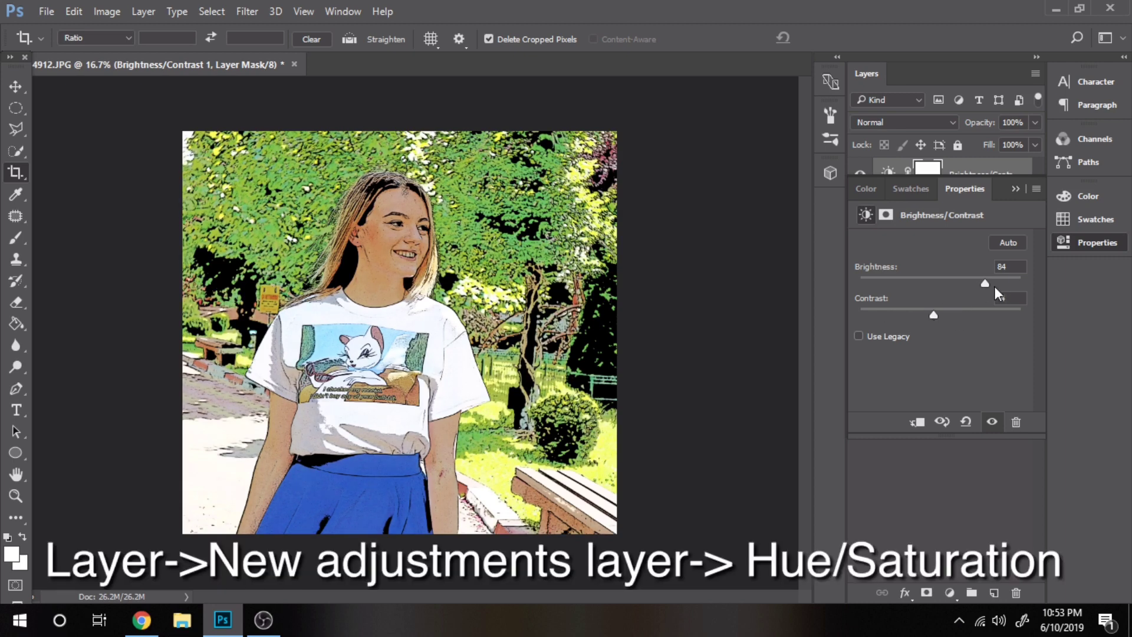
Add a Hue/Saturation adjustment layer set to Hue +1 and Saturation +9.
click(143, 11)
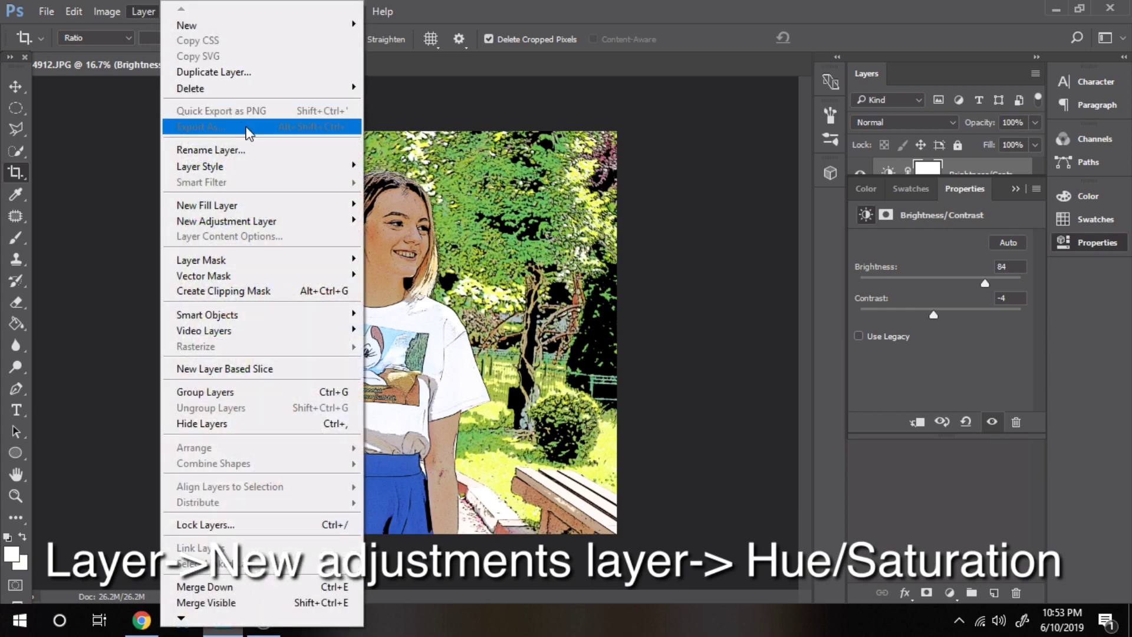
mouse_move(288, 223)
click(412, 306)
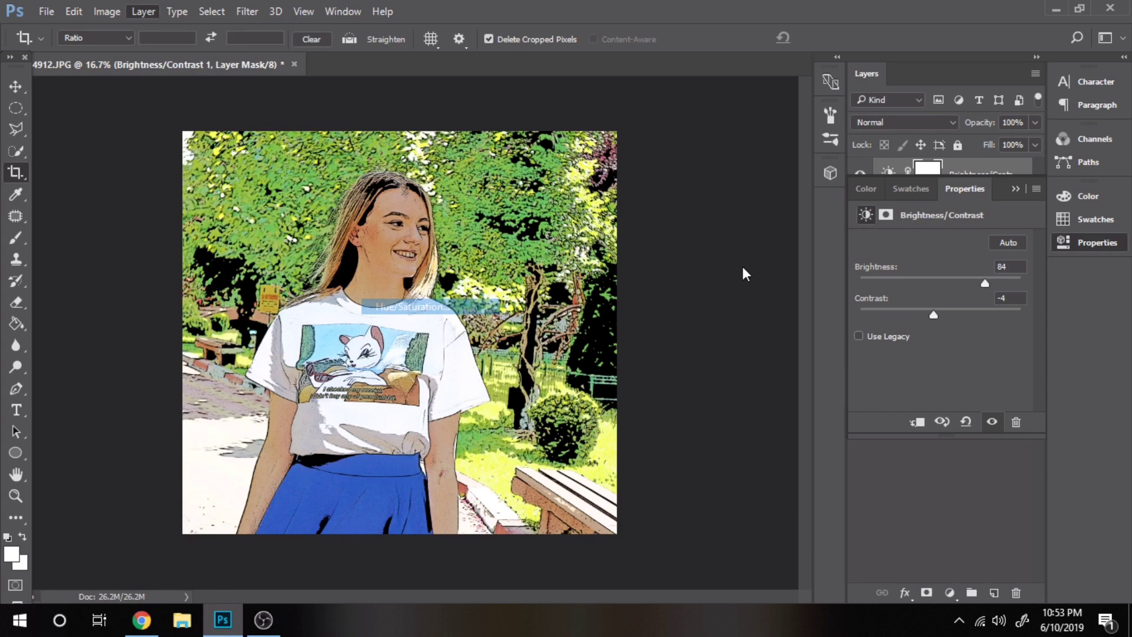
click(712, 194)
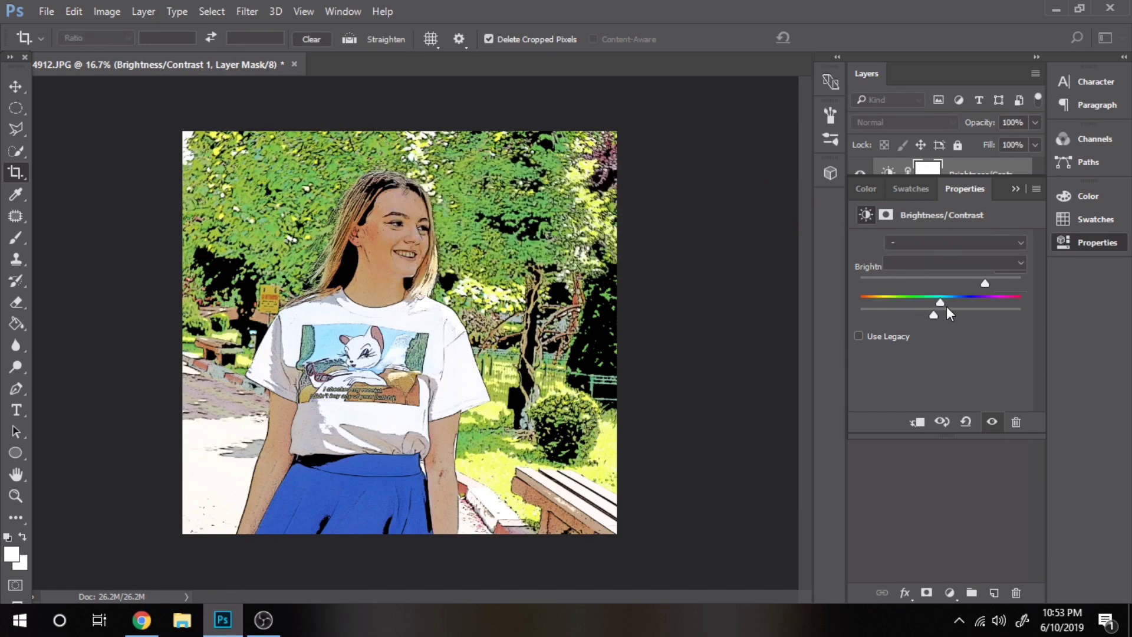
mouse_move(941, 301)
mouse_down()
mouse_move(963, 302)
mouse_move(947, 301)
mouse_up()
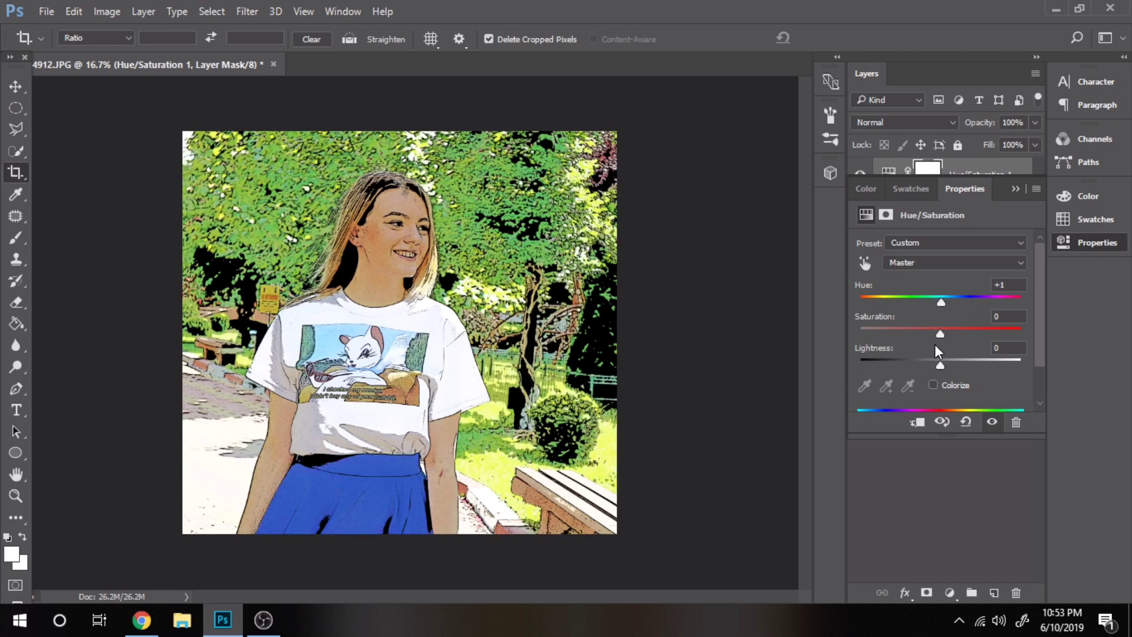
drag(943, 334, 948, 334)
Fit the portrait on screen with the Zoom tool, then scrubby-zoom to 25%.
click(16, 496)
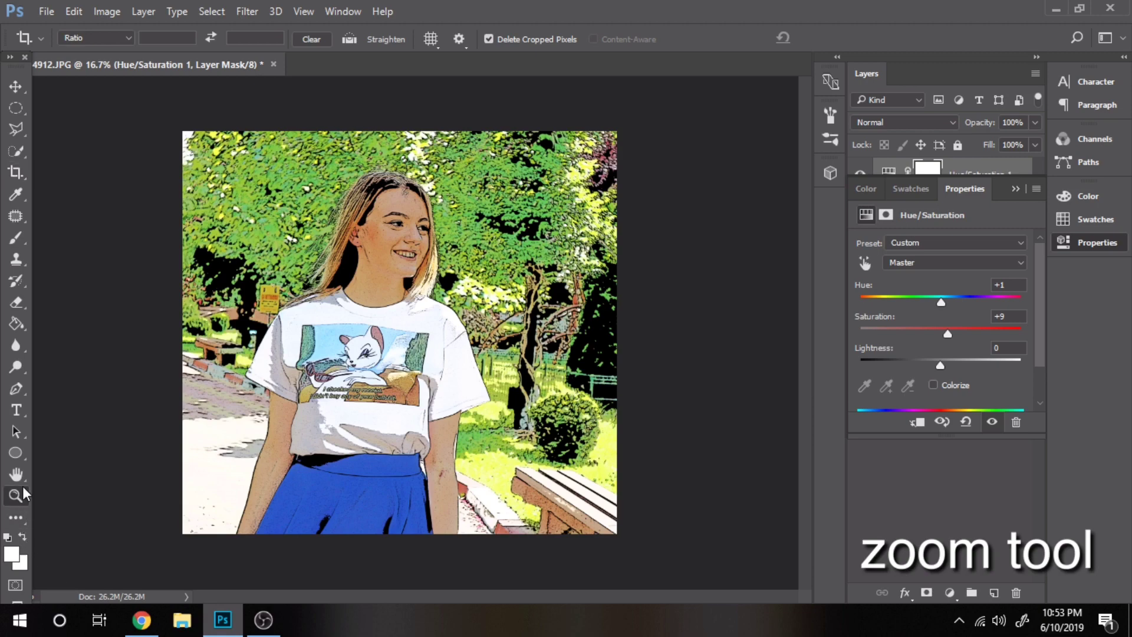
right_click(342, 319)
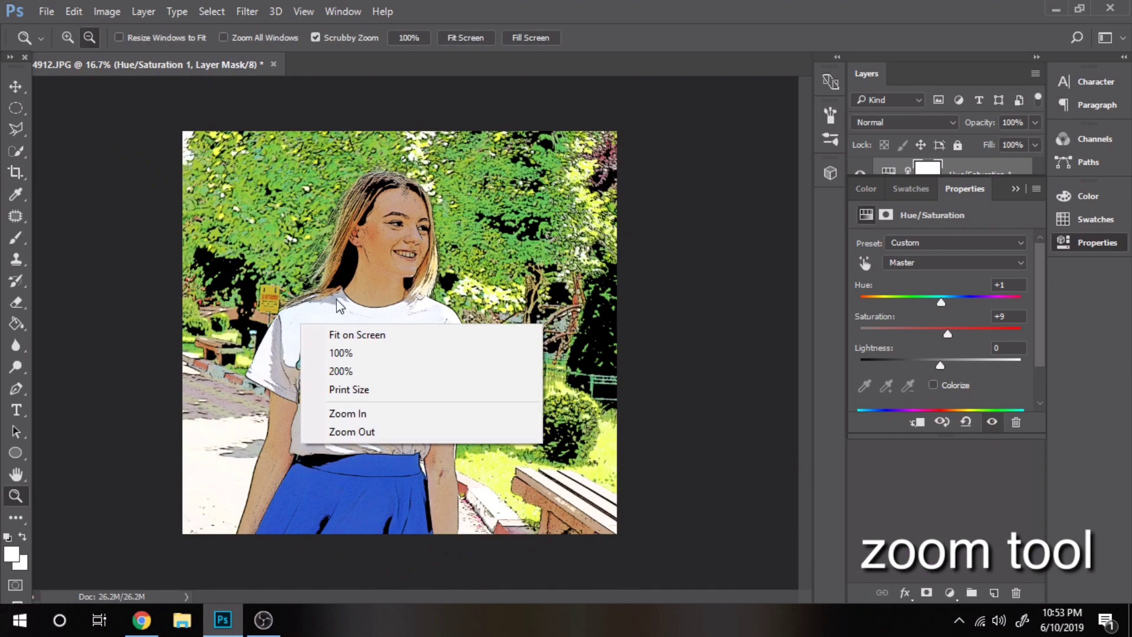
click(361, 335)
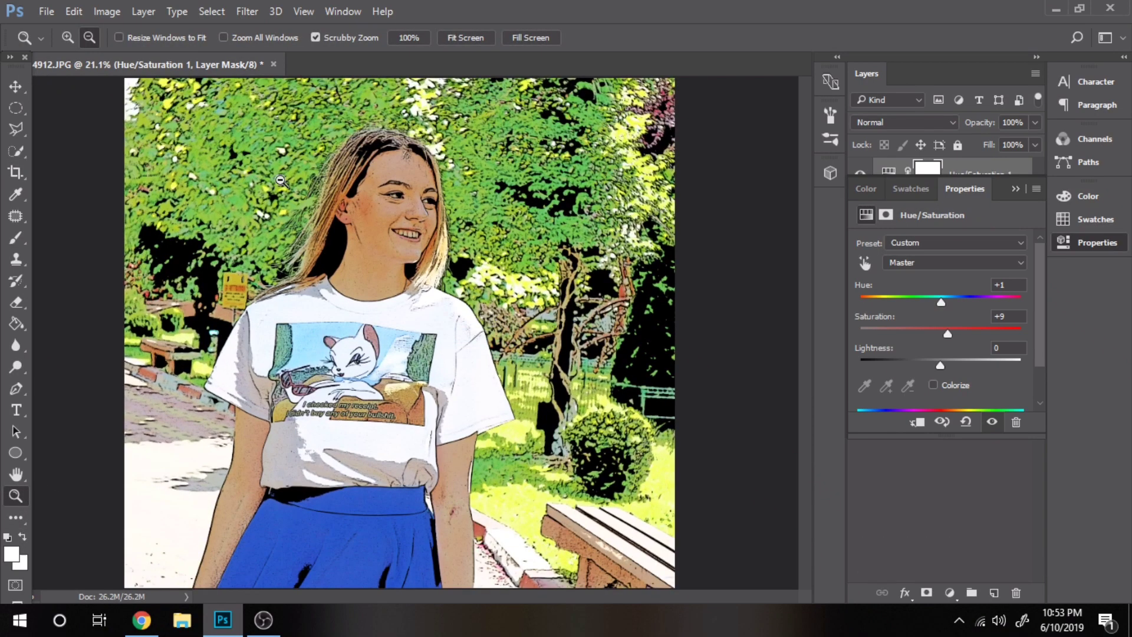
drag(473, 333, 530, 356)
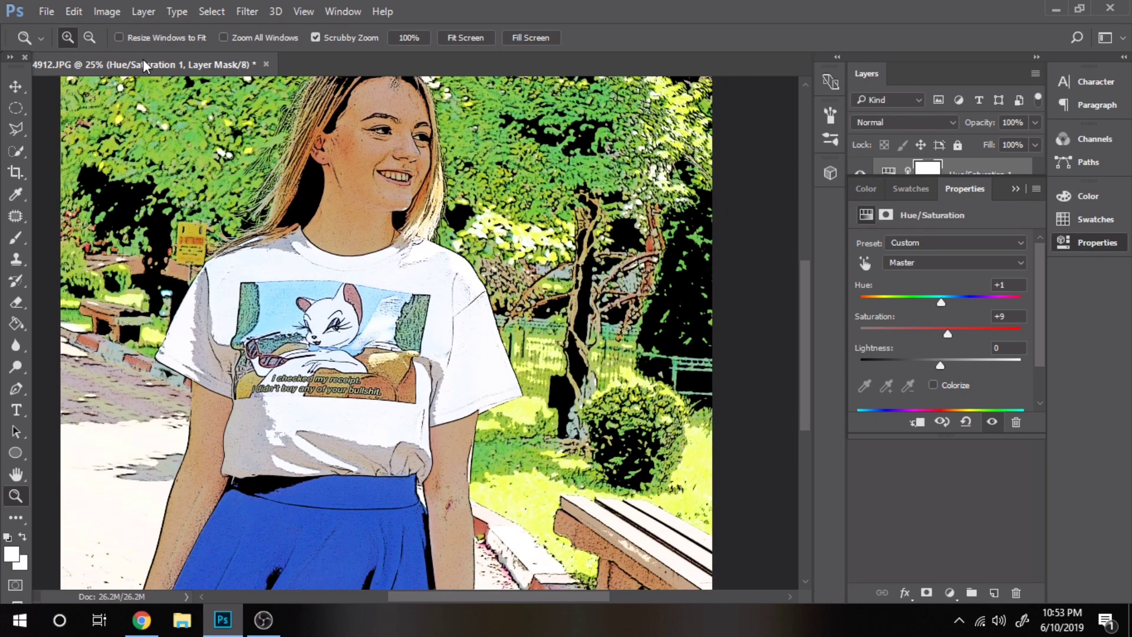
click(144, 12)
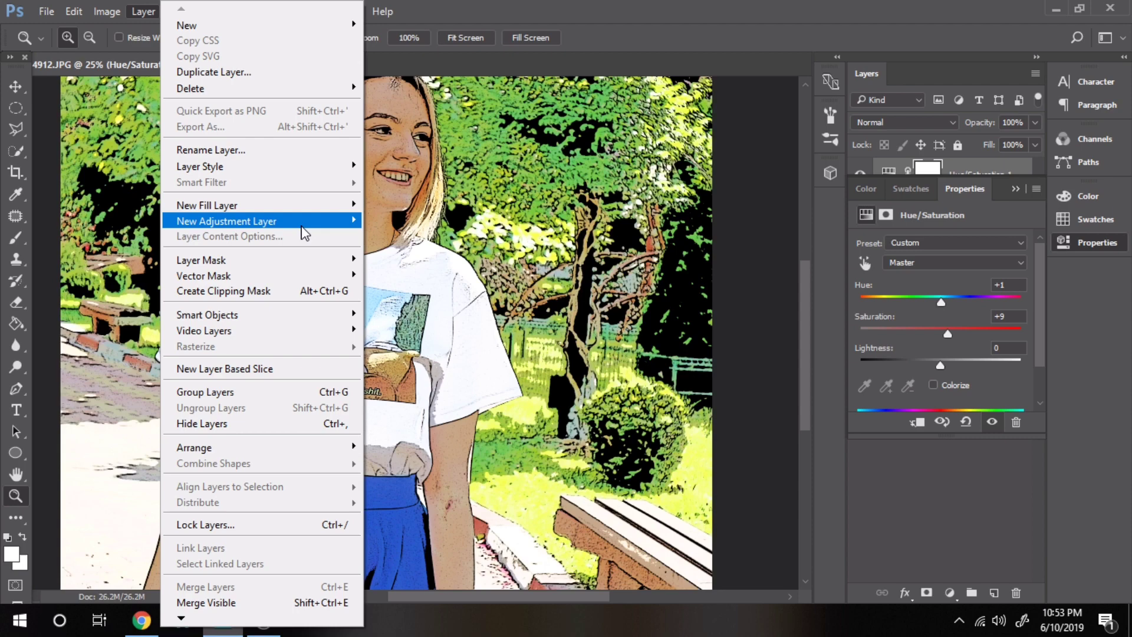
Add a Selective Color adjustment layer and pull Reds' Cyan fully down with slightly adjusted Black.
mouse_move(311, 230)
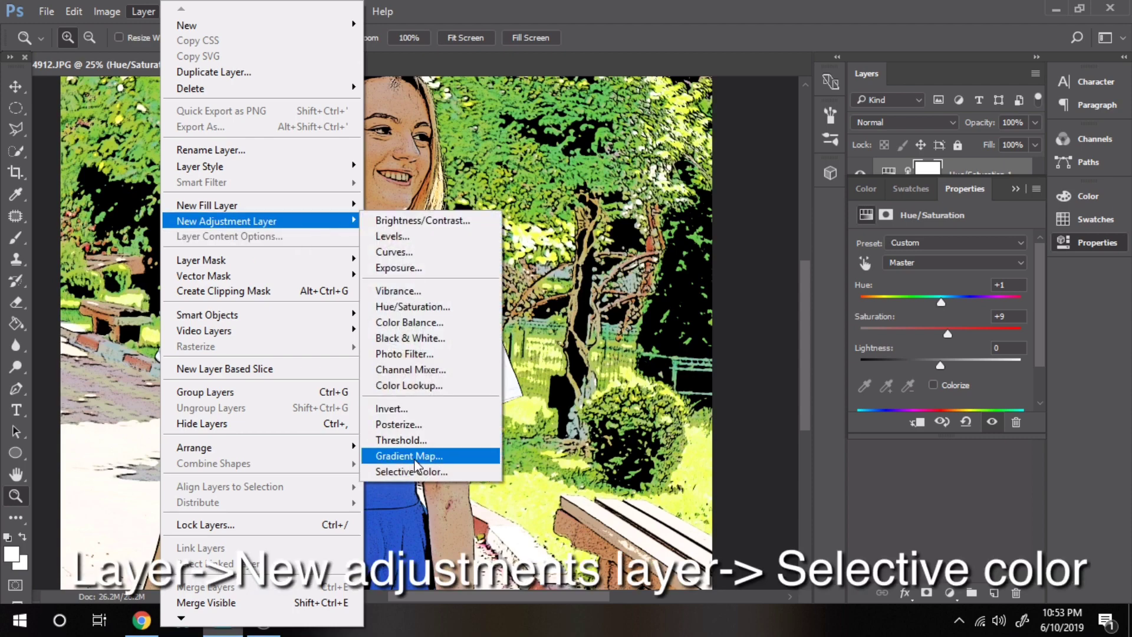
click(410, 472)
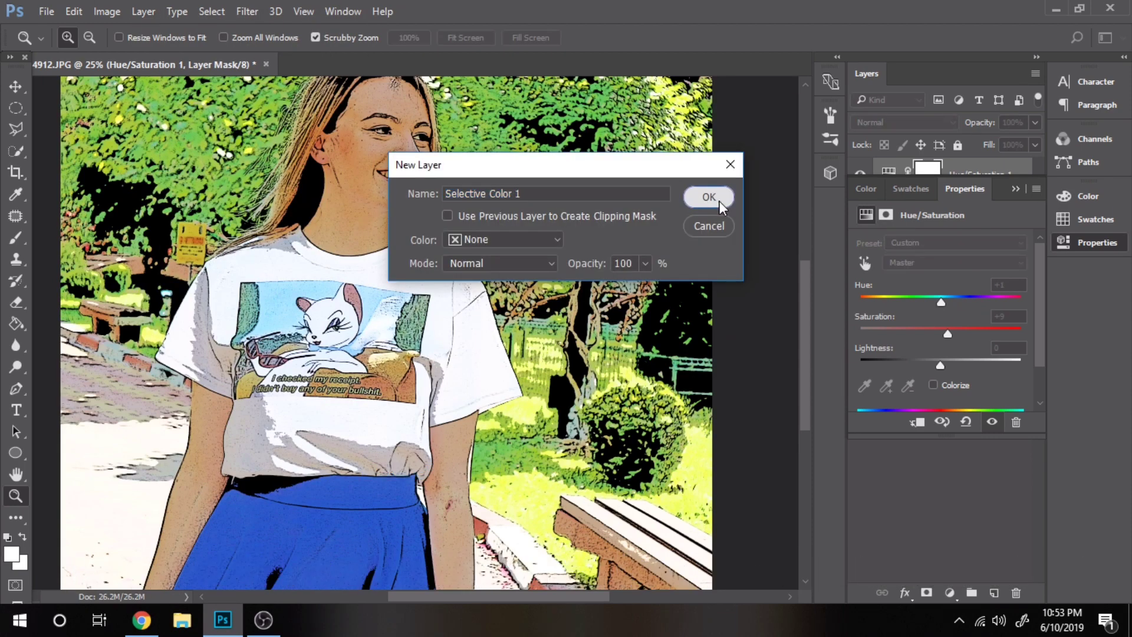
click(711, 196)
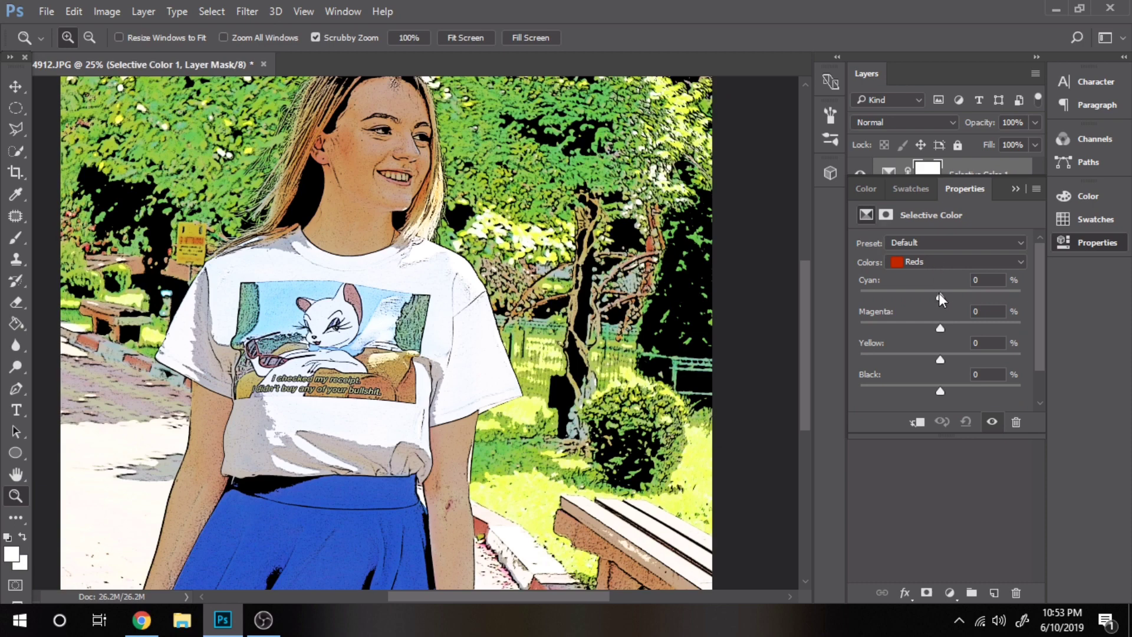
drag(939, 293, 896, 295)
drag(1030, 295, 883, 292)
drag(940, 390, 892, 382)
drag(960, 389, 967, 386)
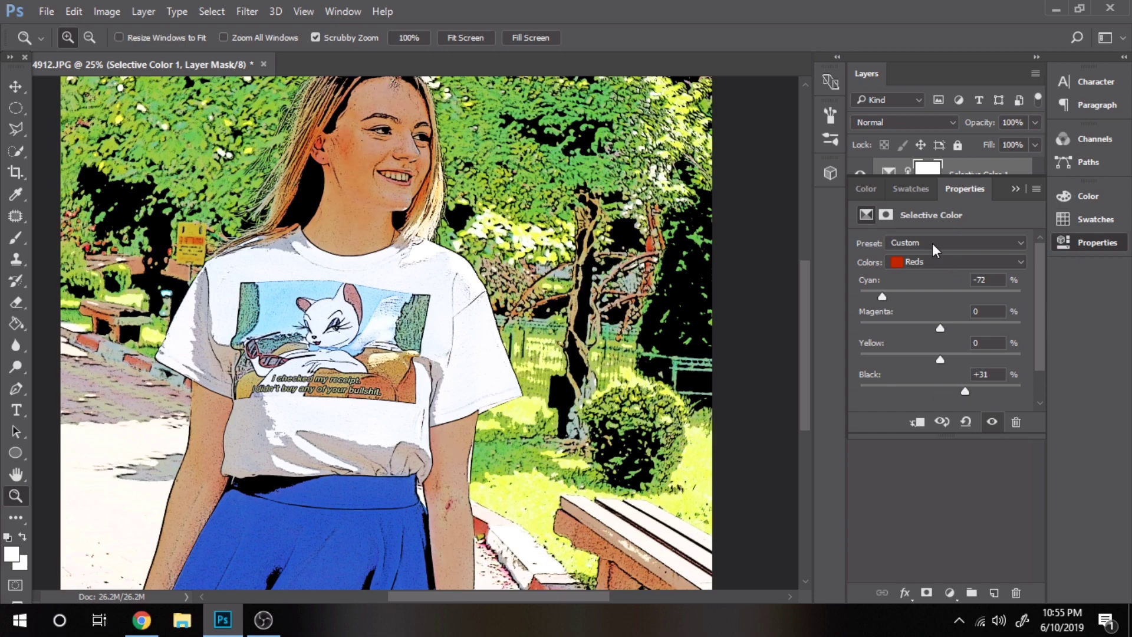
Lighten the Blacks slightly in the Selective Color layer.
click(923, 262)
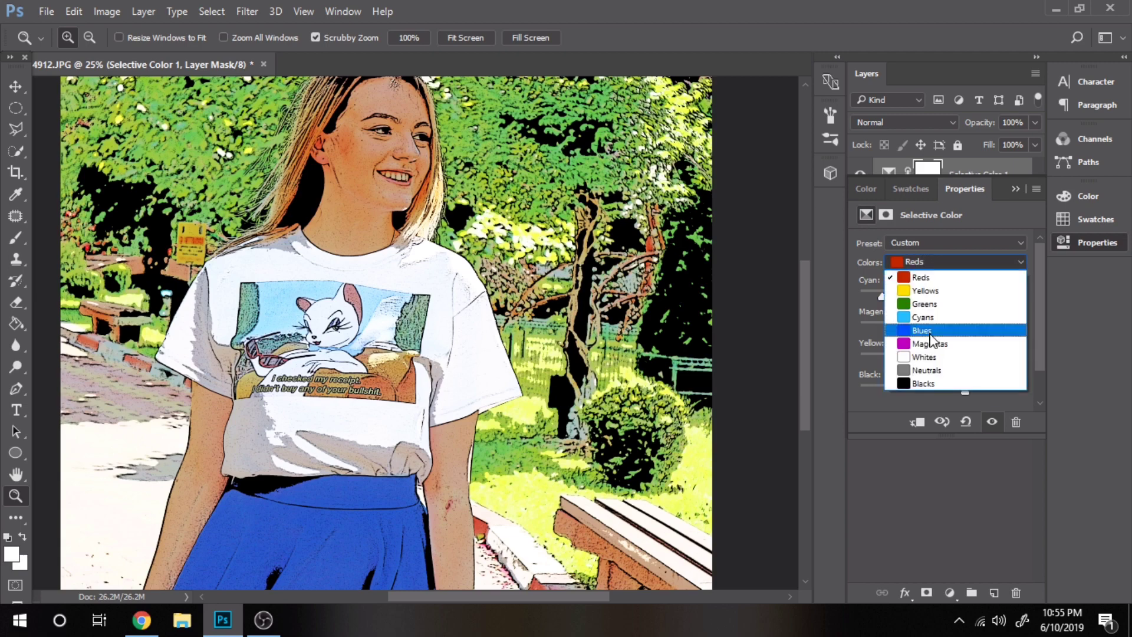
click(932, 383)
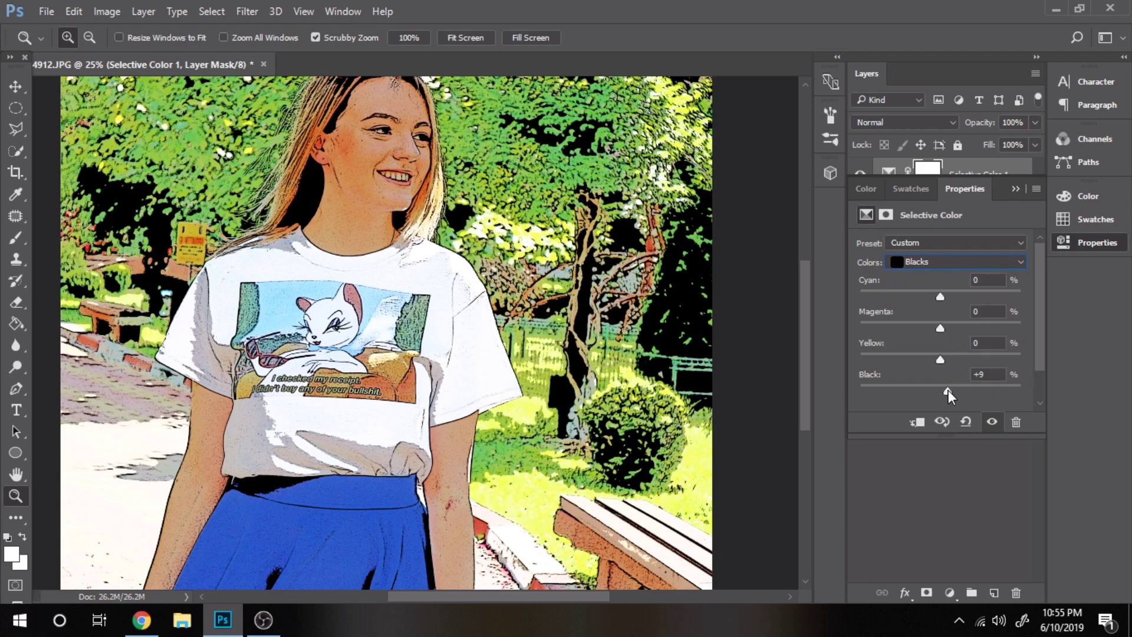
mouse_move(962, 386)
mouse_down()
mouse_move(943, 384)
mouse_move(954, 384)
mouse_up()
Set the Blues to Cyan +100, Magenta +33, Yellow +5 and Black +18.
click(923, 262)
click(942, 328)
mouse_move(975, 300)
mouse_down()
mouse_move(936, 299)
mouse_move(987, 290)
mouse_up()
click(981, 326)
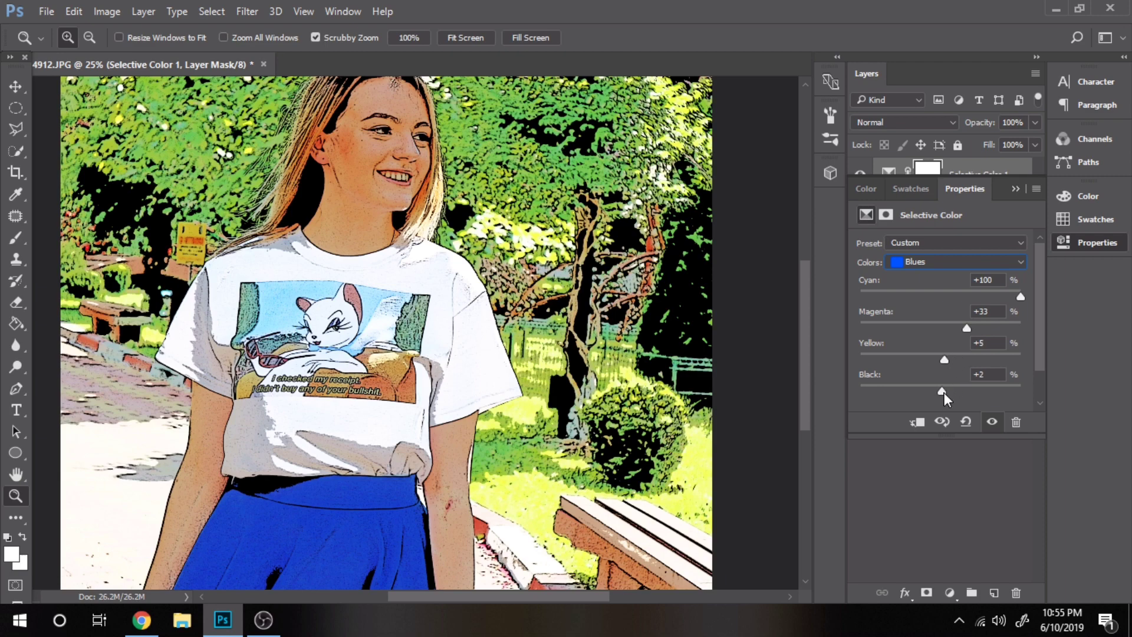
drag(943, 392, 954, 391)
click(370, 193)
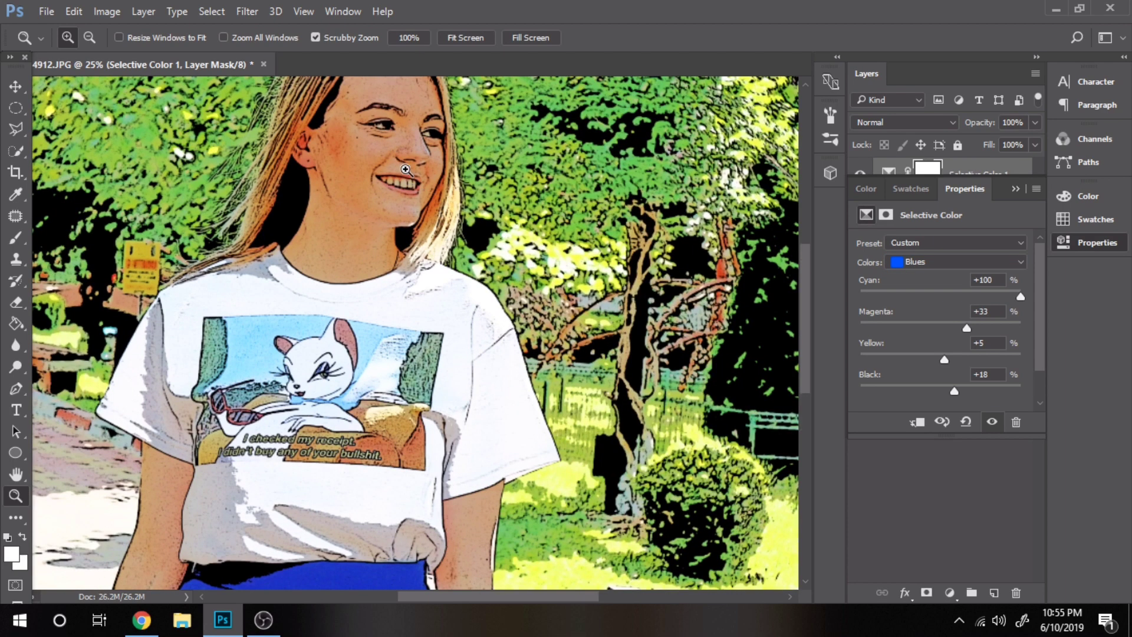
click(407, 171)
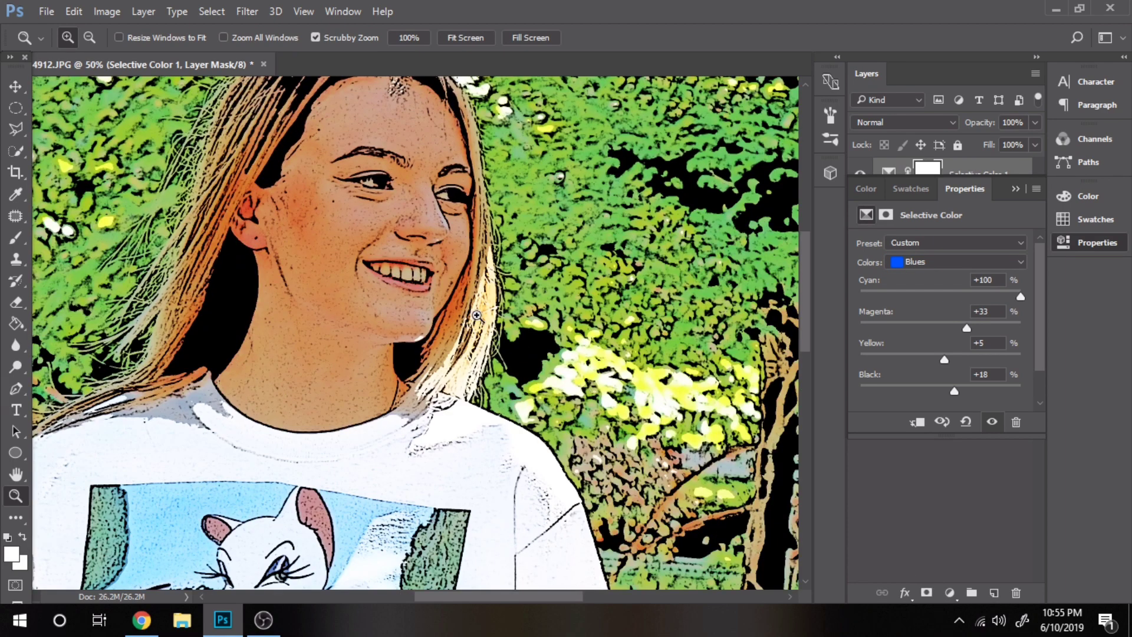
click(89, 38)
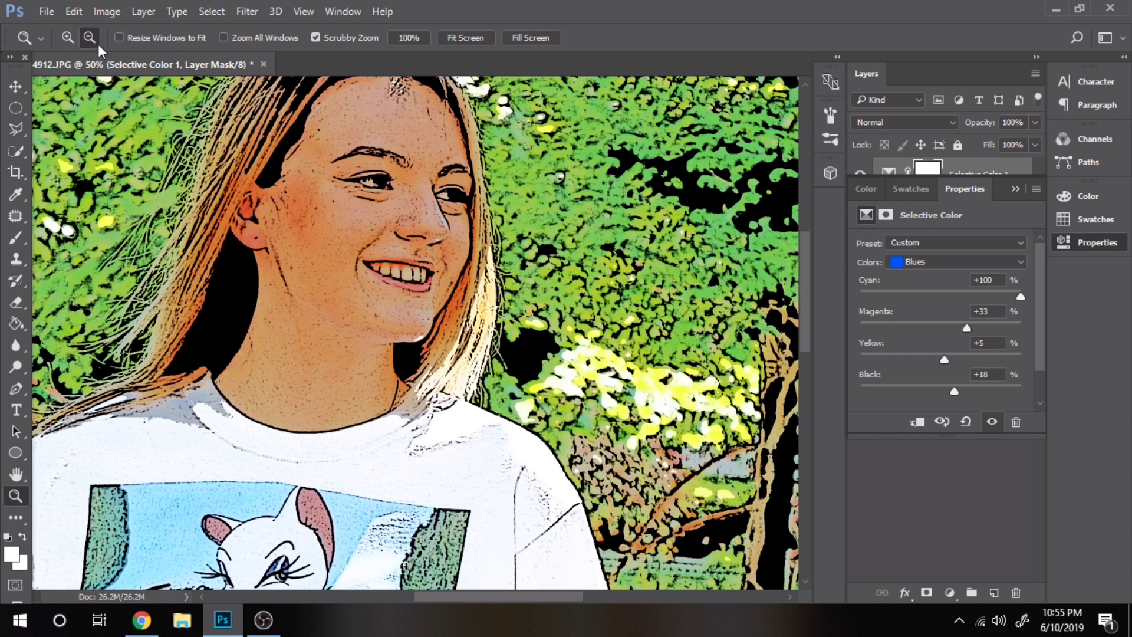
click(326, 179)
click(354, 235)
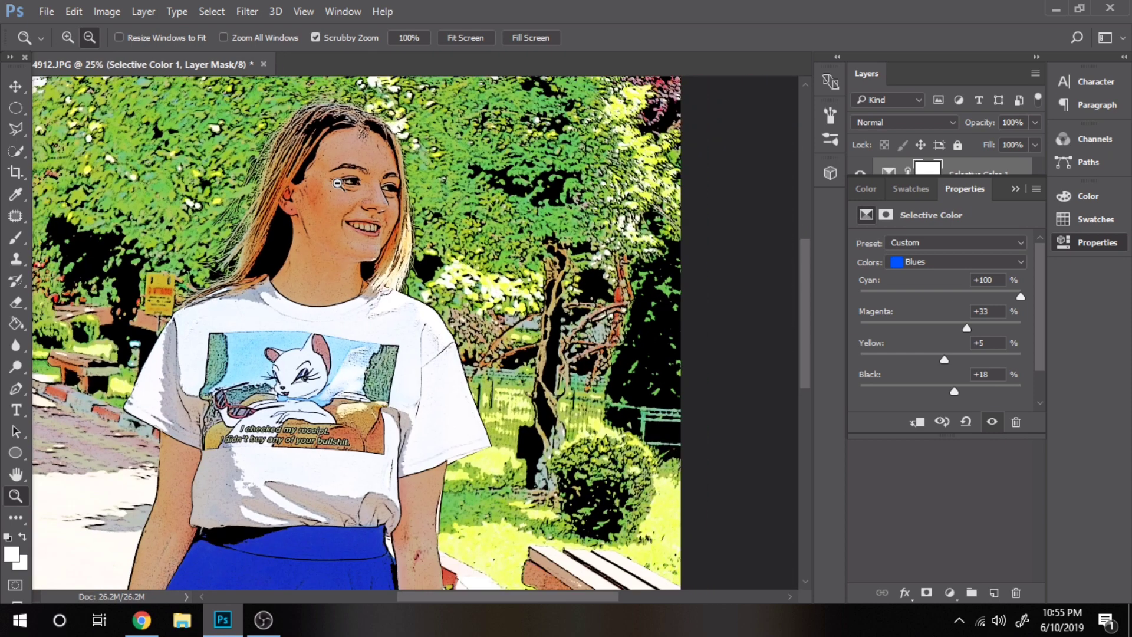
click(354, 235)
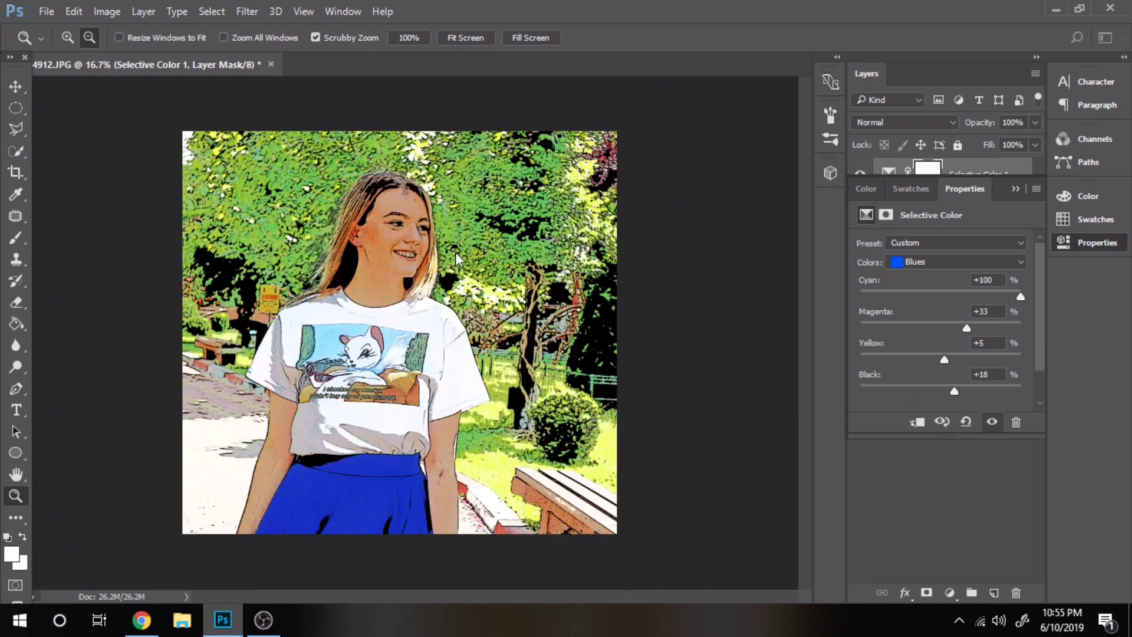
click(470, 242)
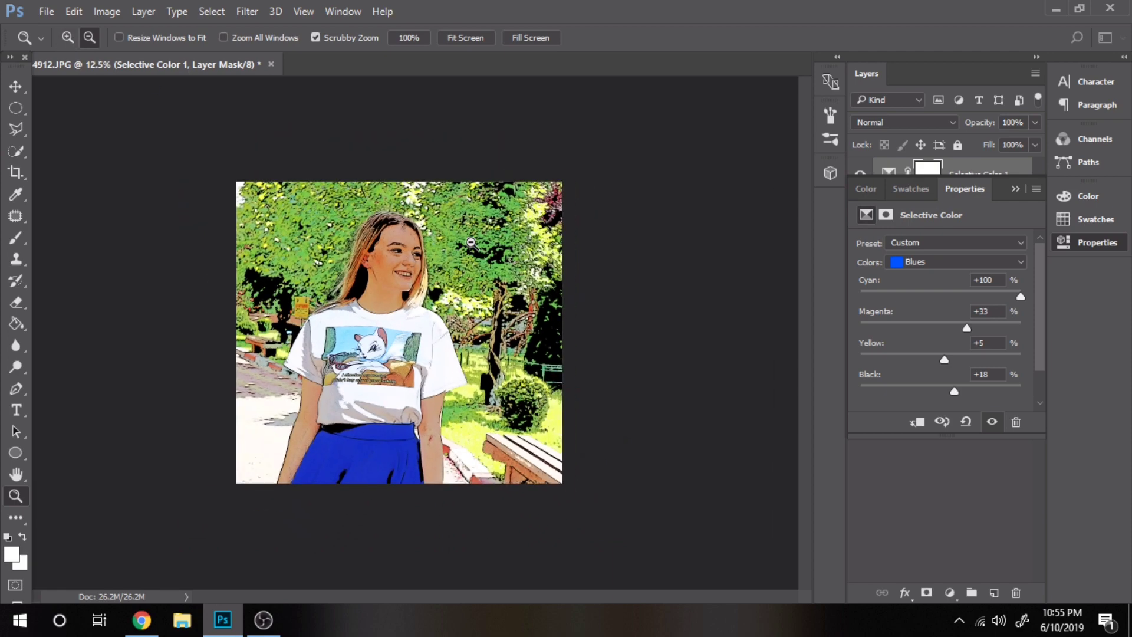
click(68, 38)
click(498, 274)
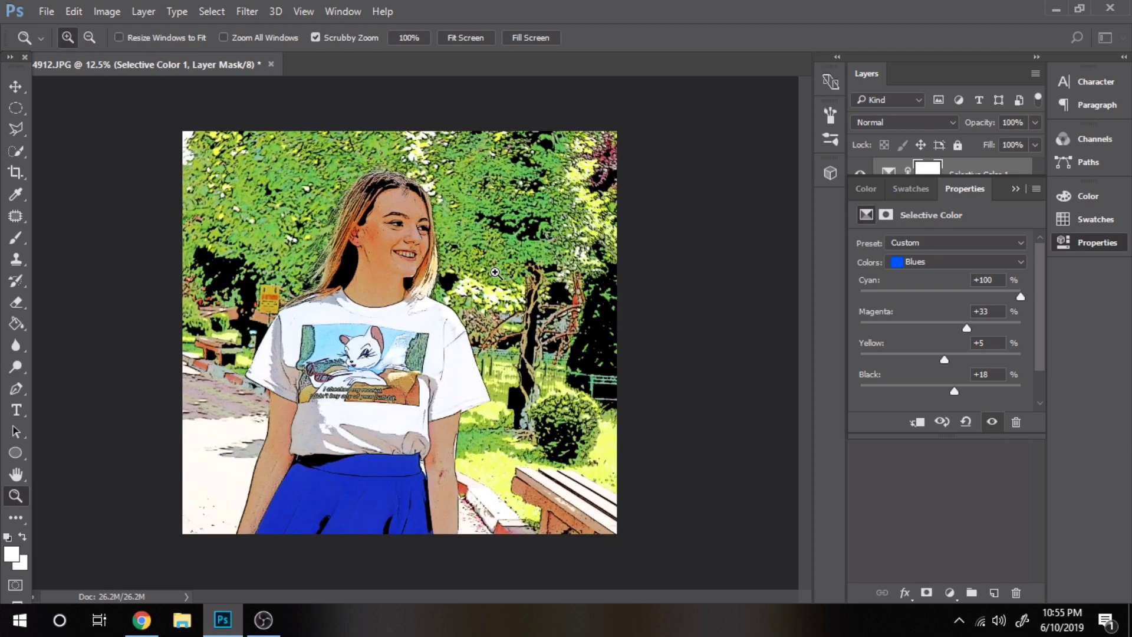
click(495, 272)
click(496, 272)
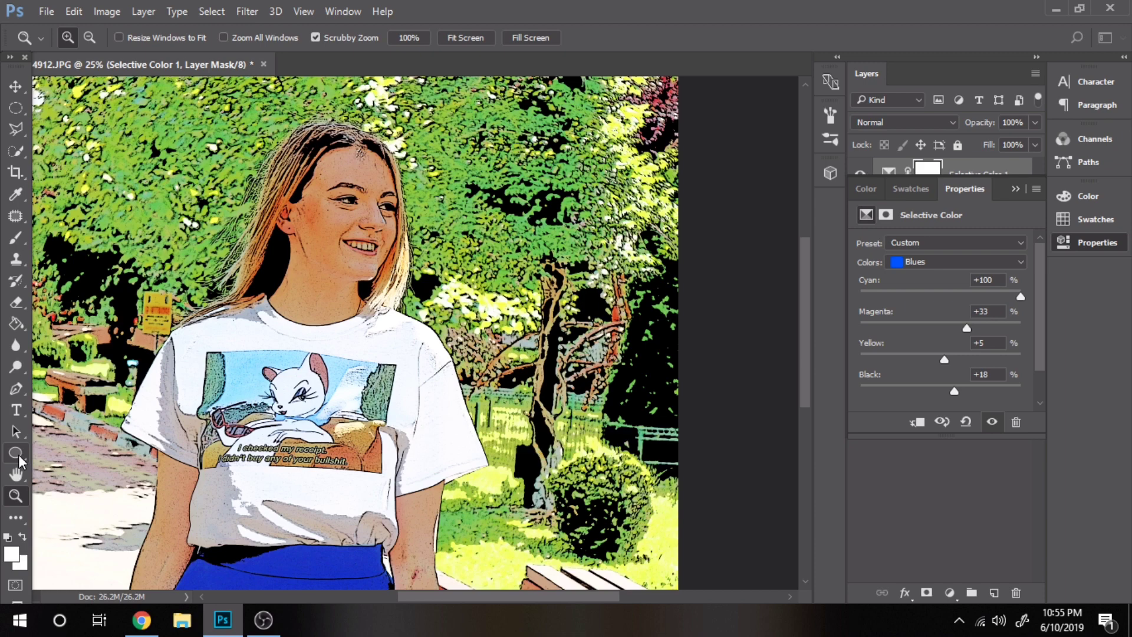
Draw the speech-bubble custom shape in the trees right of the woman's head.
click(19, 455)
right_click(20, 455)
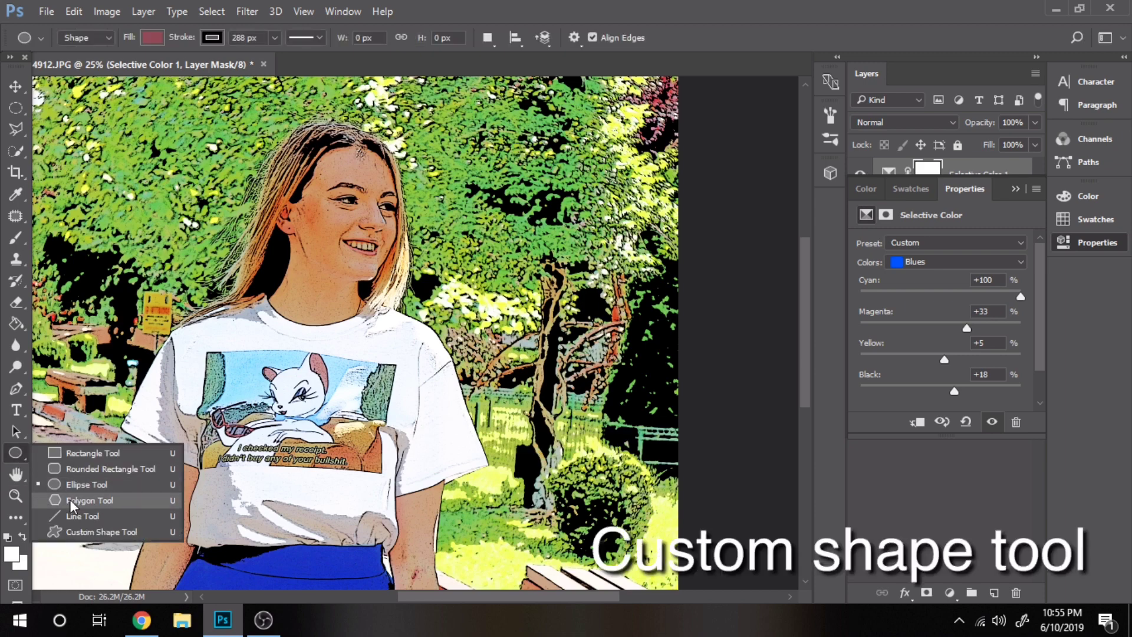
click(71, 530)
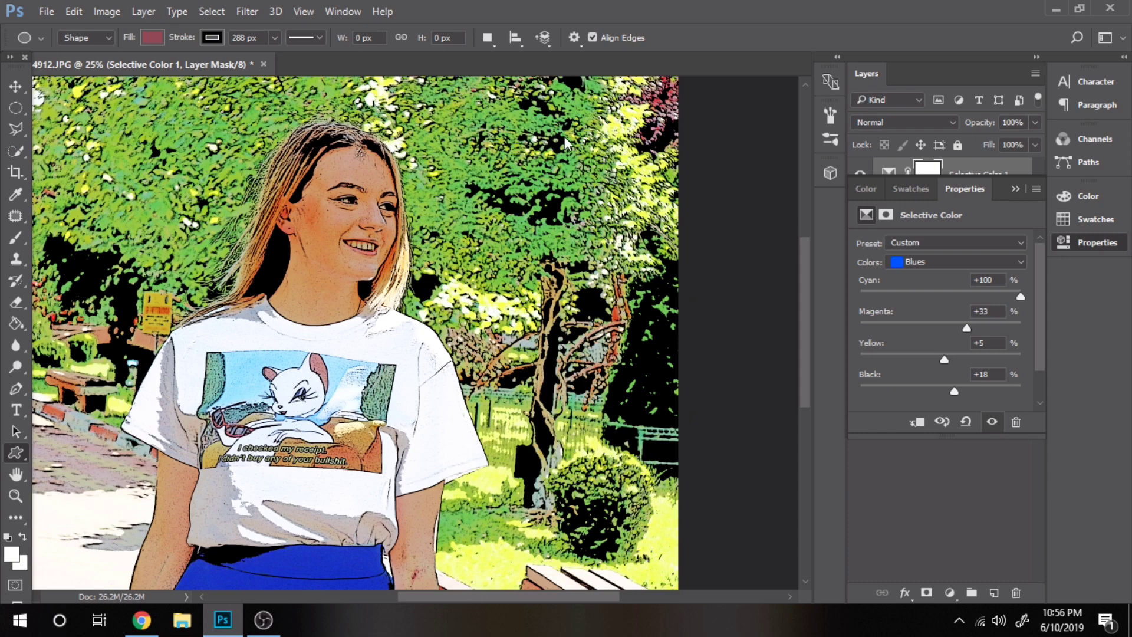
click(649, 37)
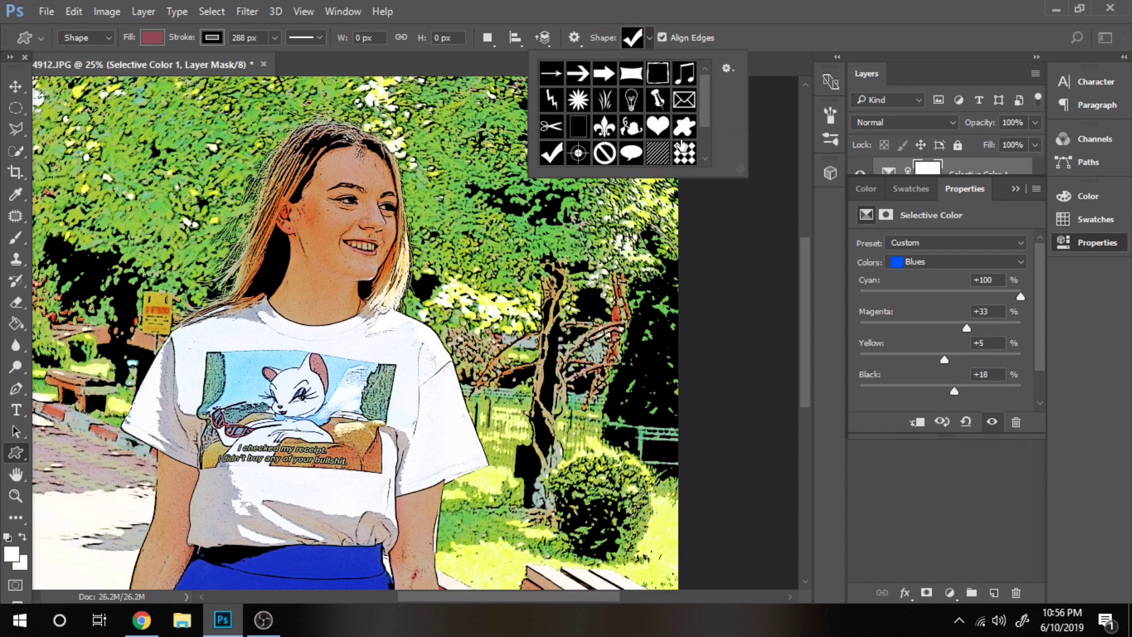
scroll(666, 135, down, 2)
click(632, 102)
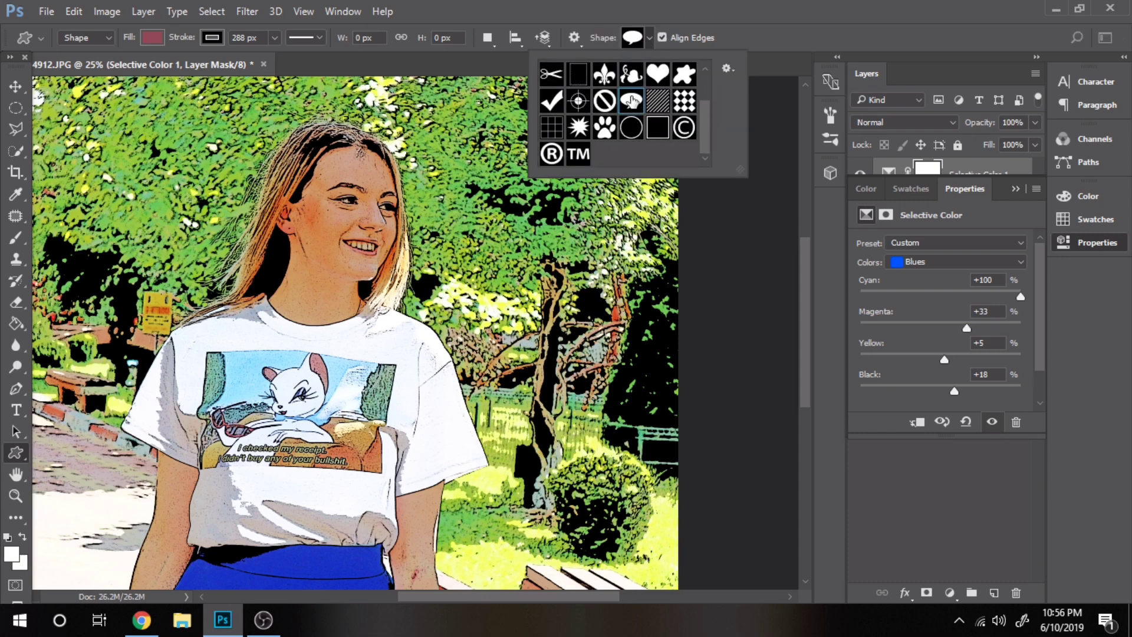
mouse_move(459, 170)
mouse_down()
mouse_move(607, 266)
mouse_move(672, 341)
mouse_up()
Remove the bubble's thick 288 px outline and fill it with white.
click(274, 37)
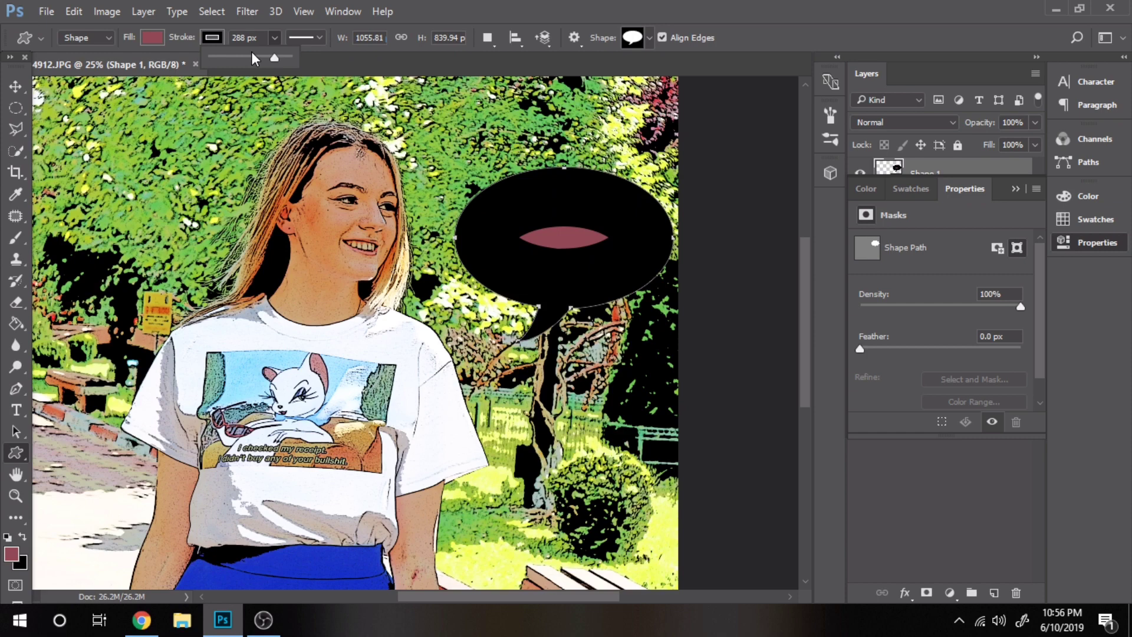
drag(220, 59, 210, 58)
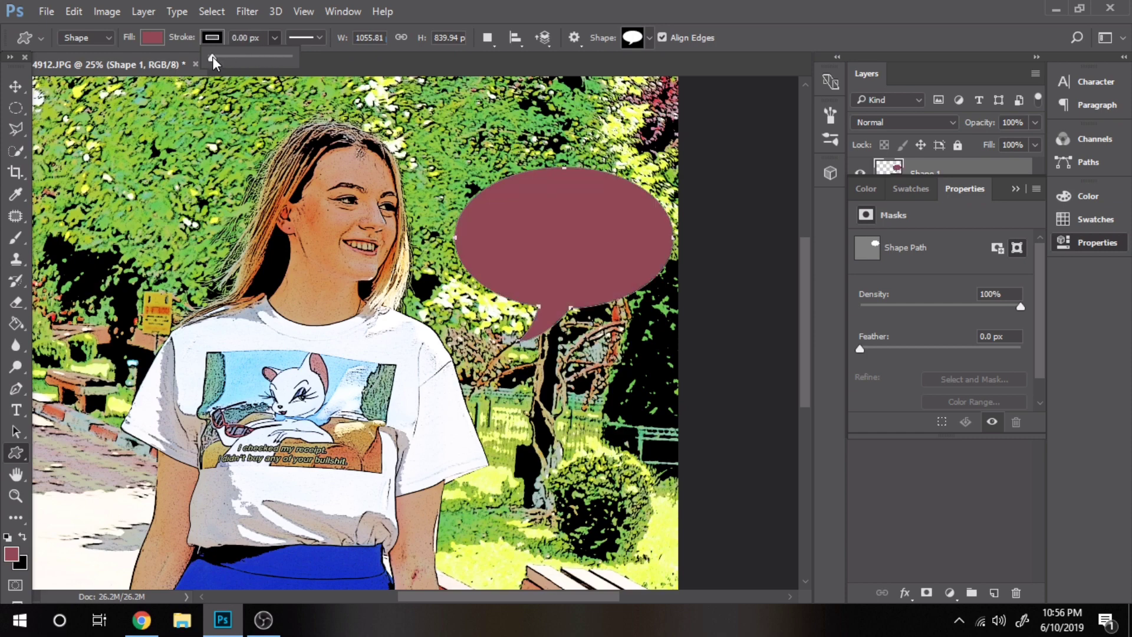
click(152, 35)
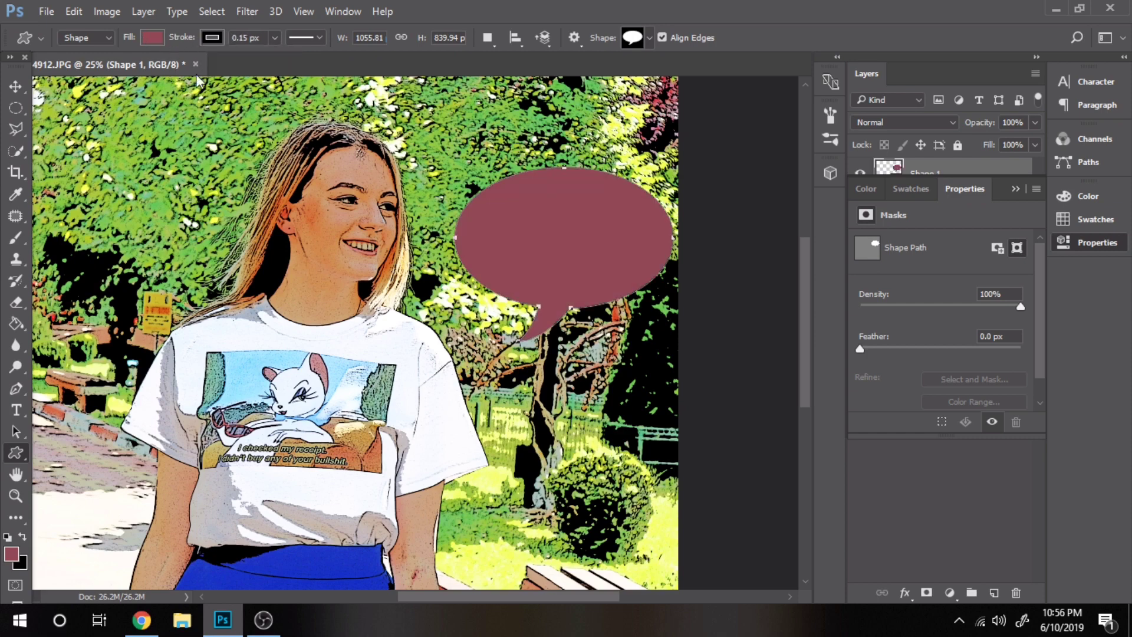
click(152, 38)
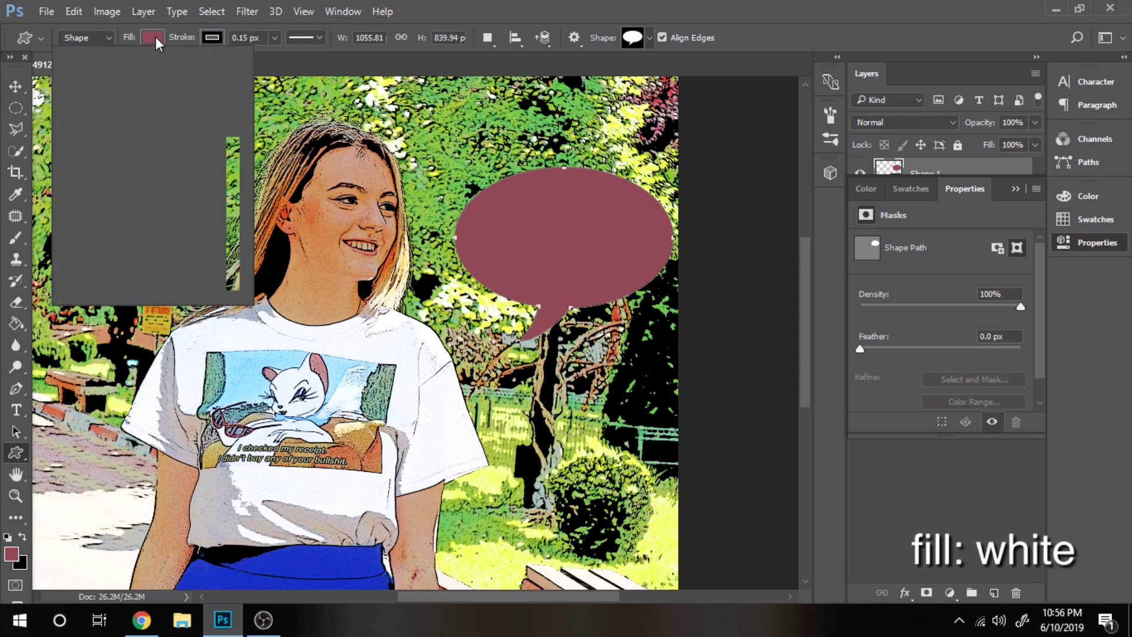
click(164, 144)
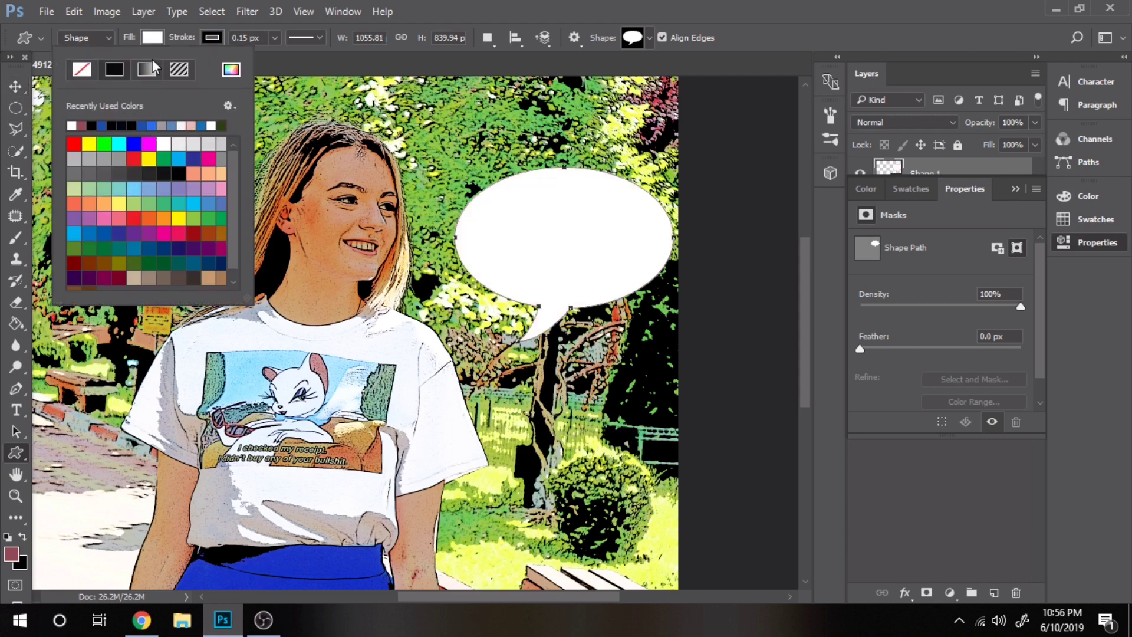
Give the bubble a 16.24 px black outline and move it up beside the woman's face.
click(275, 37)
click(275, 38)
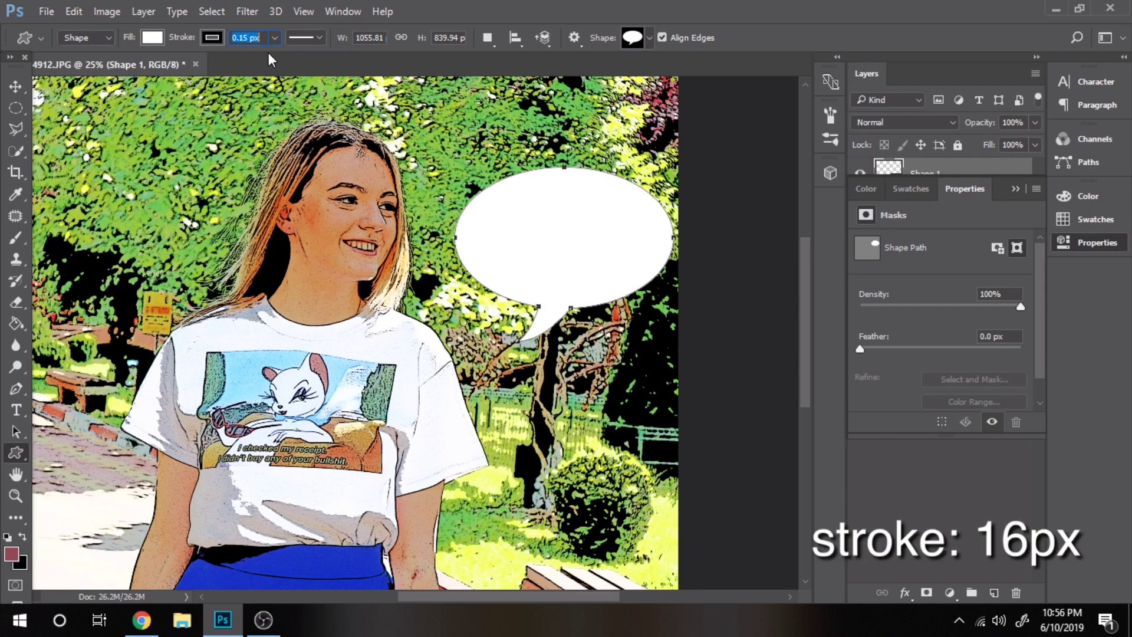
click(272, 43)
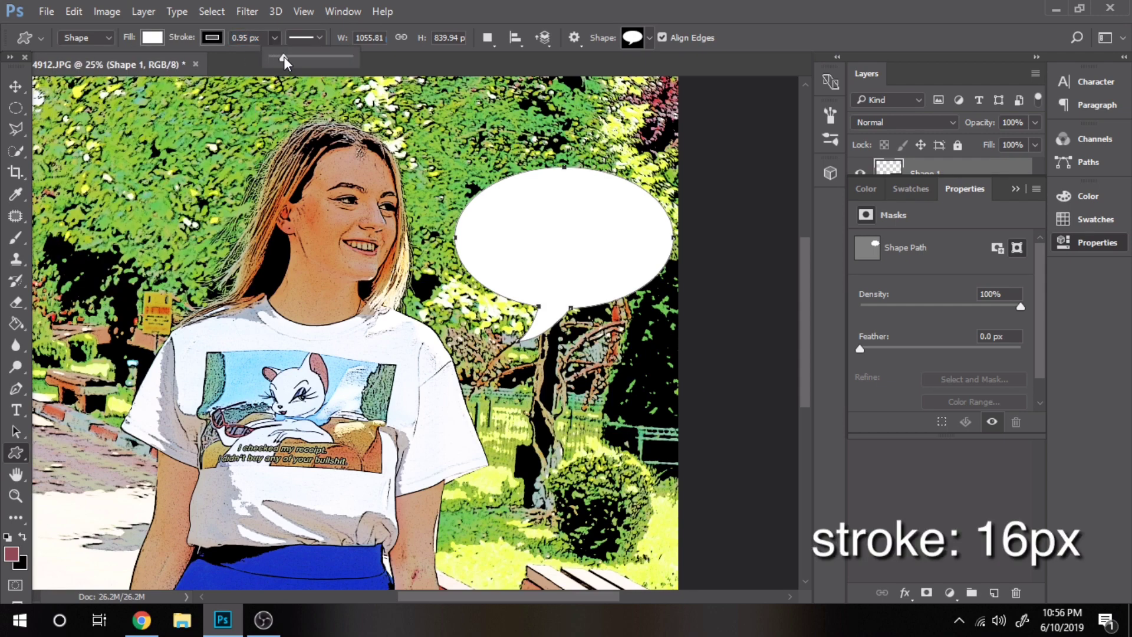
drag(284, 57, 292, 58)
click(16, 87)
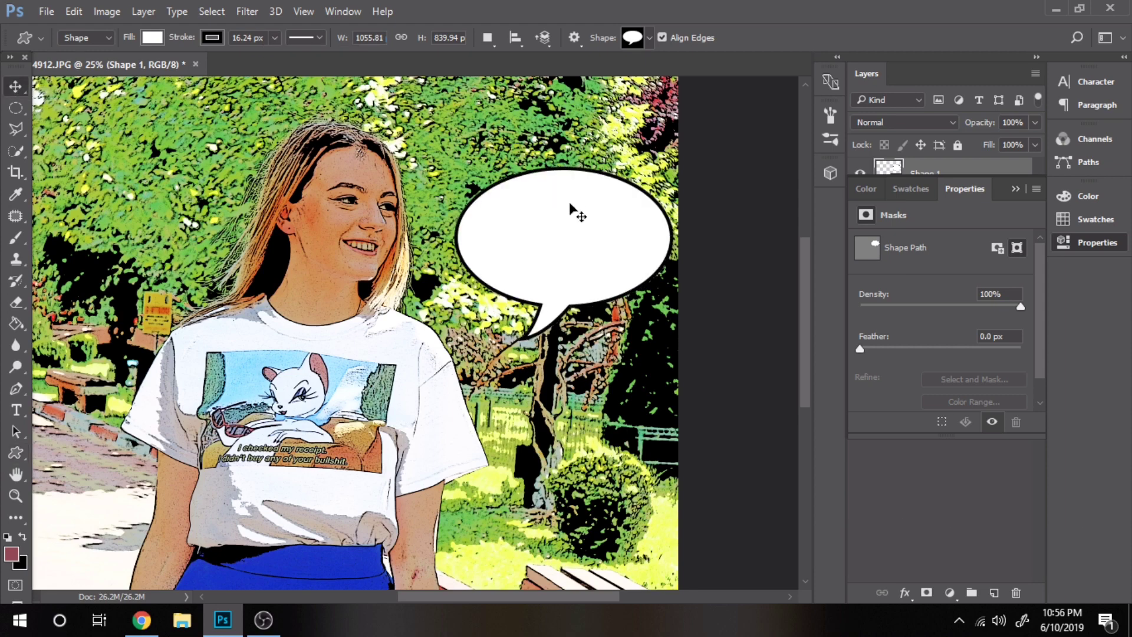
drag(553, 208, 545, 162)
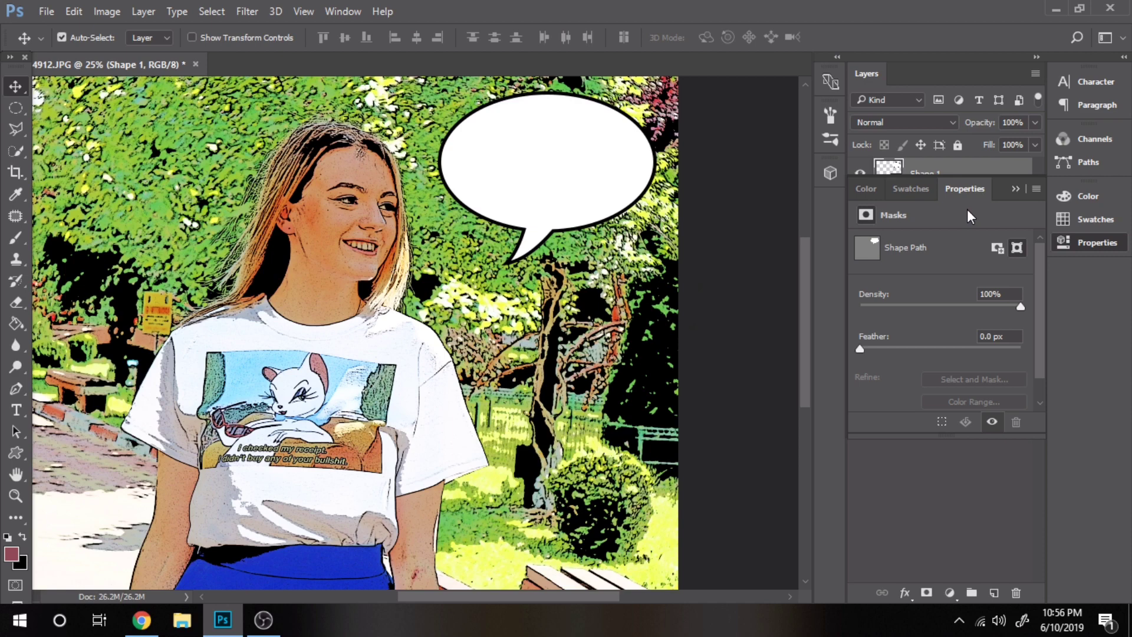
Create a black 72 pt text layer reading READ MY T-SHIRT.
key(t)
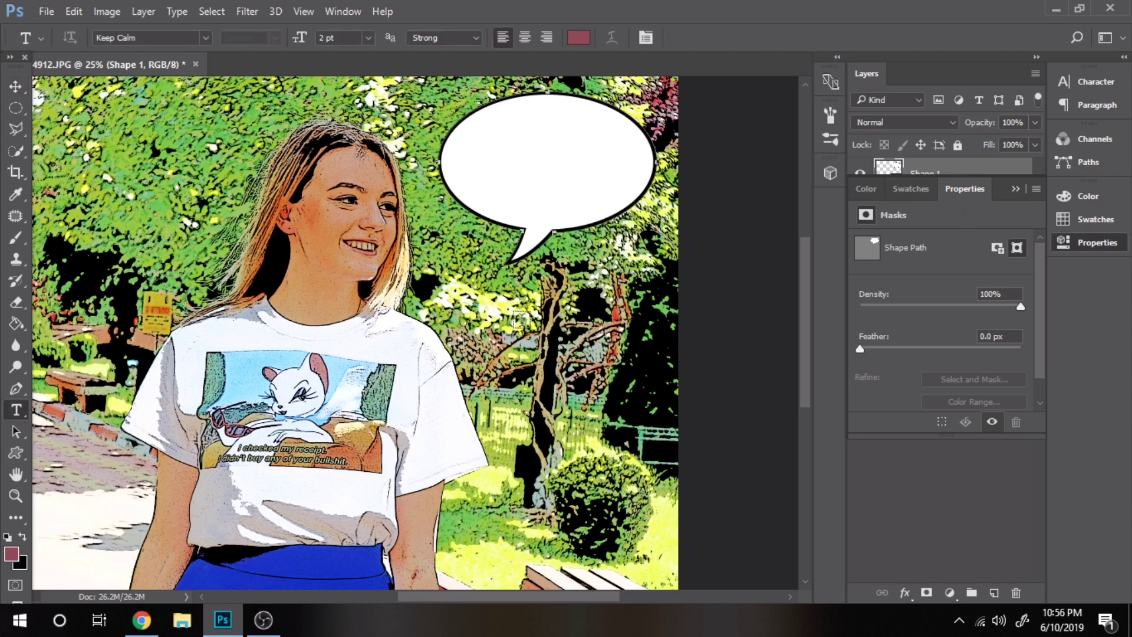
click(496, 188)
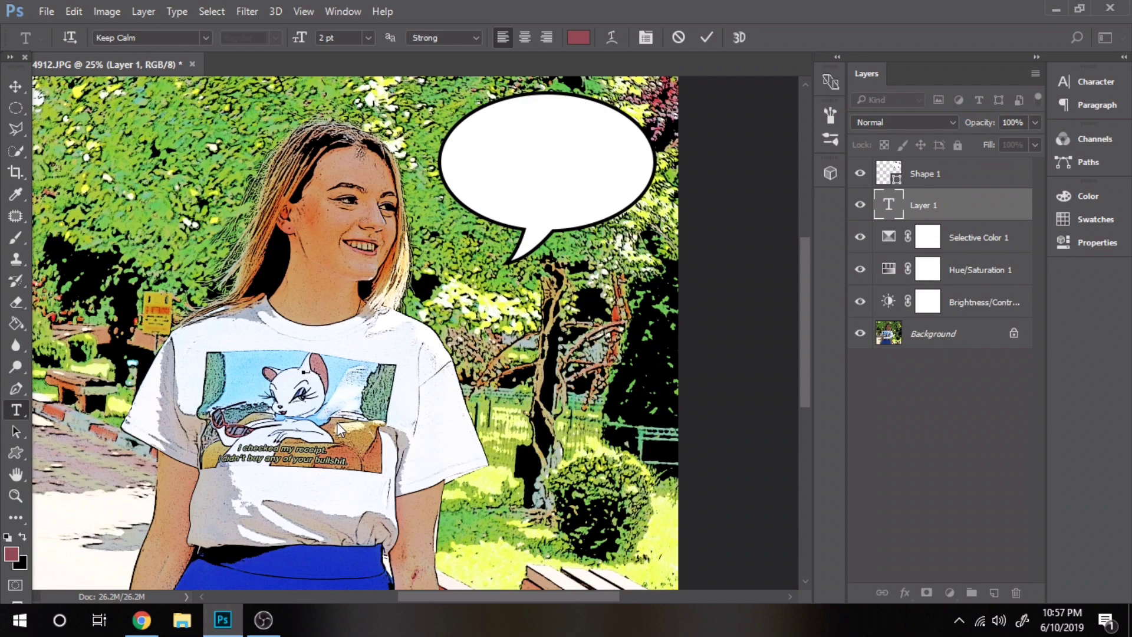
click(368, 37)
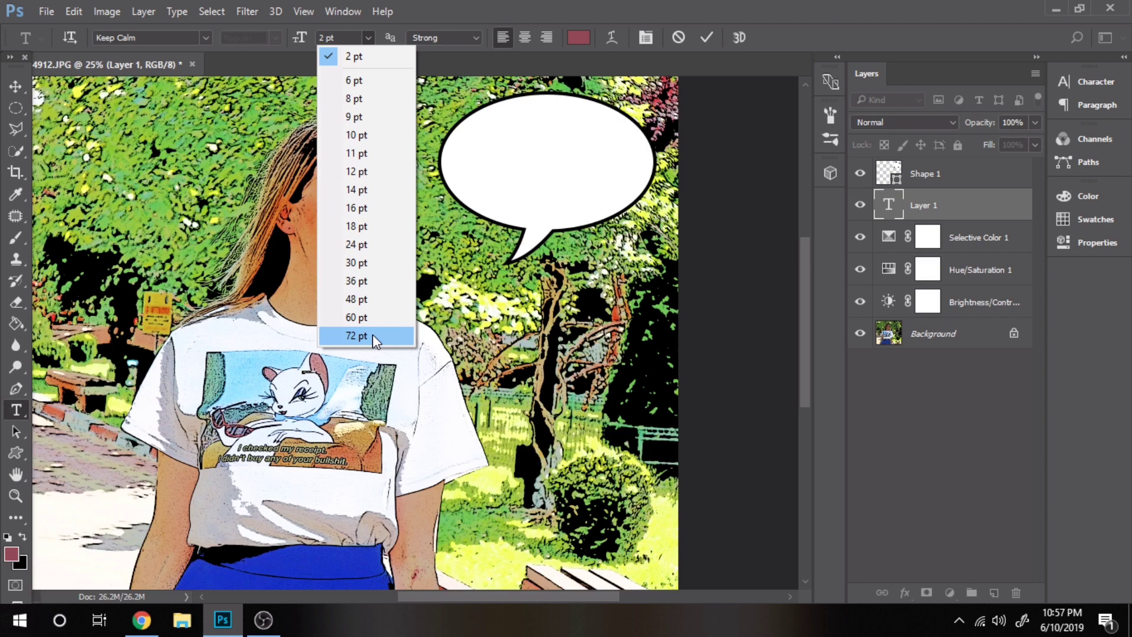
click(356, 335)
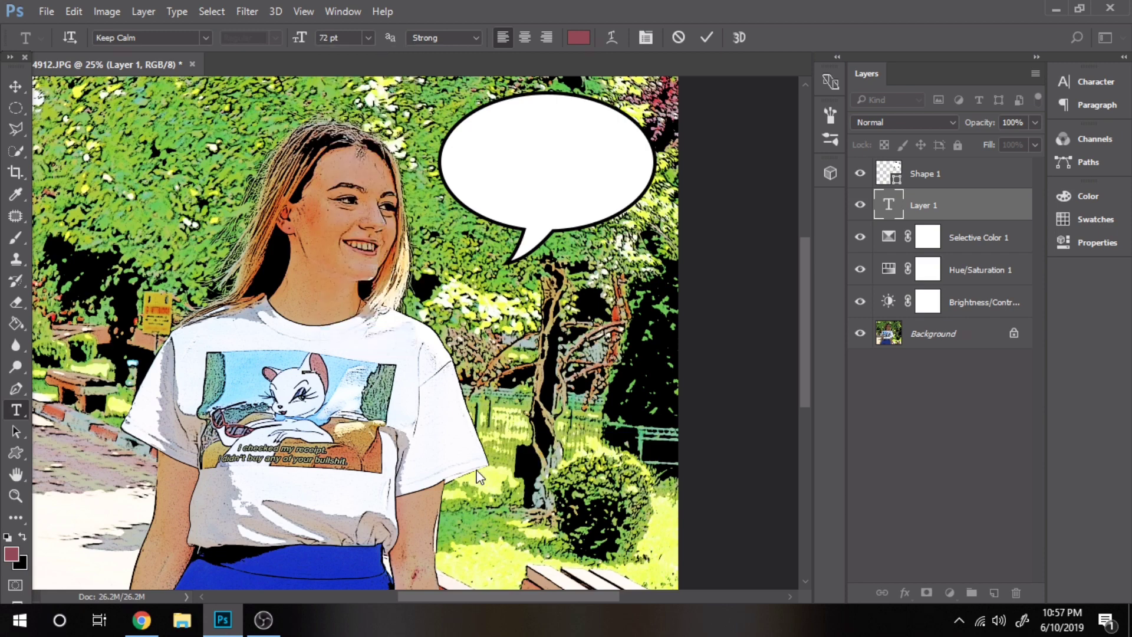
click(578, 38)
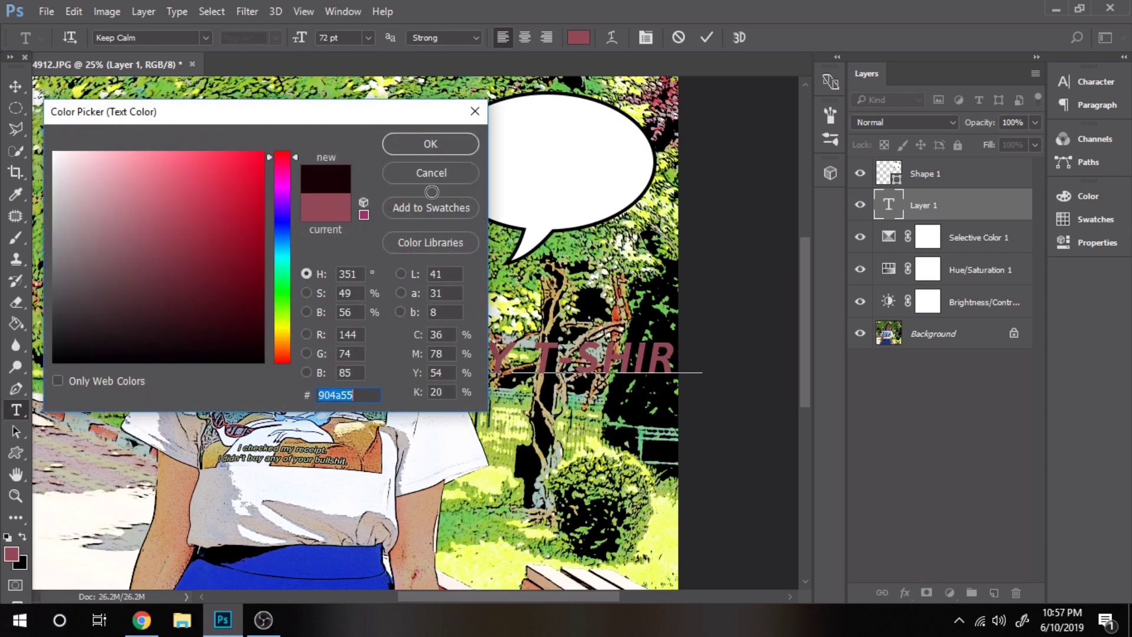
drag(250, 352, 276, 370)
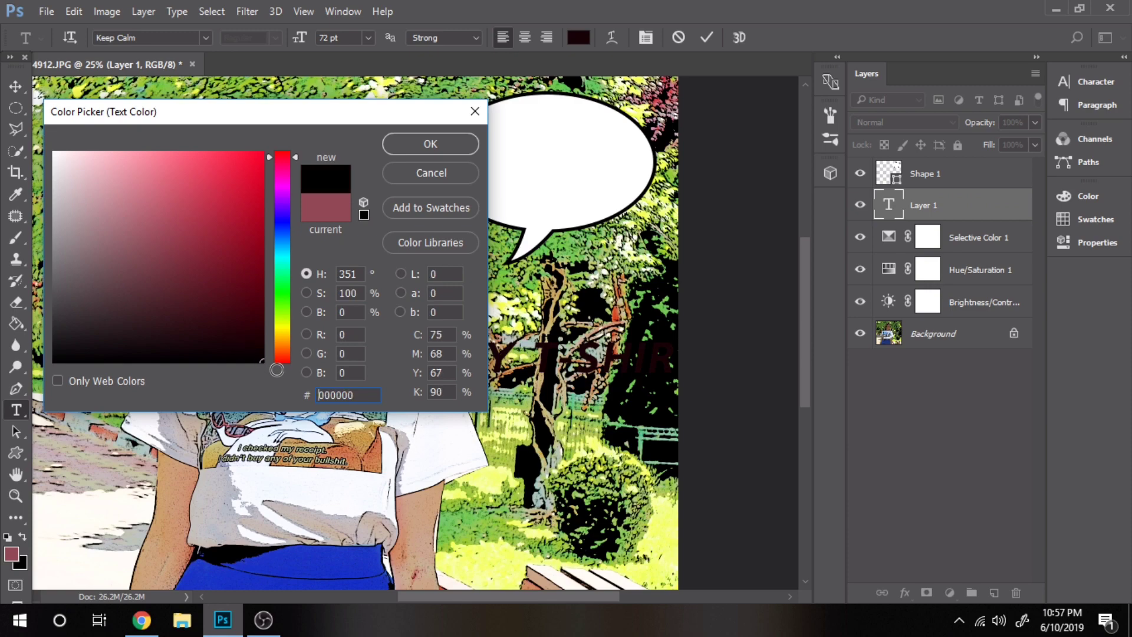
click(428, 145)
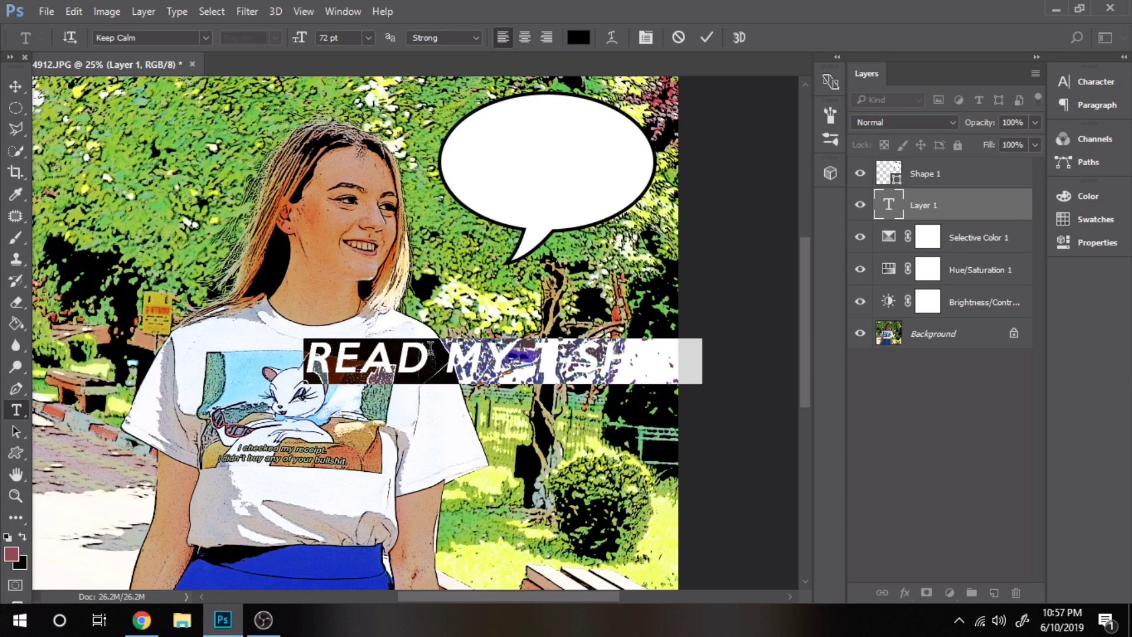
Break the text into three lines, resize it to 48 pt, and place its layer above Shape 1.
click(442, 360)
key(Return)
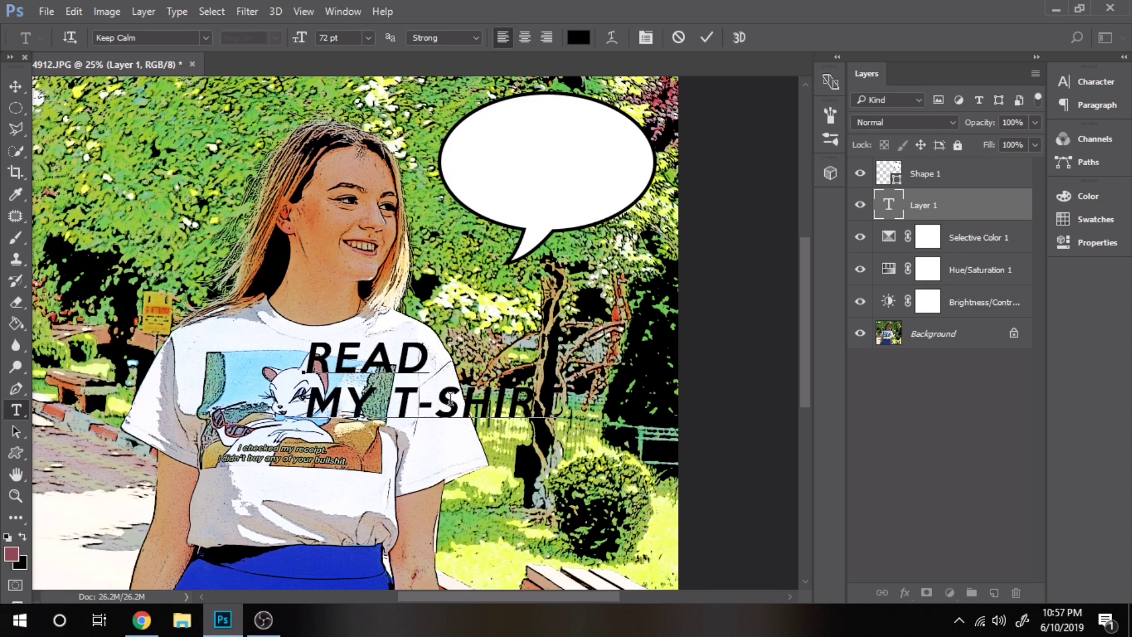
key(Return)
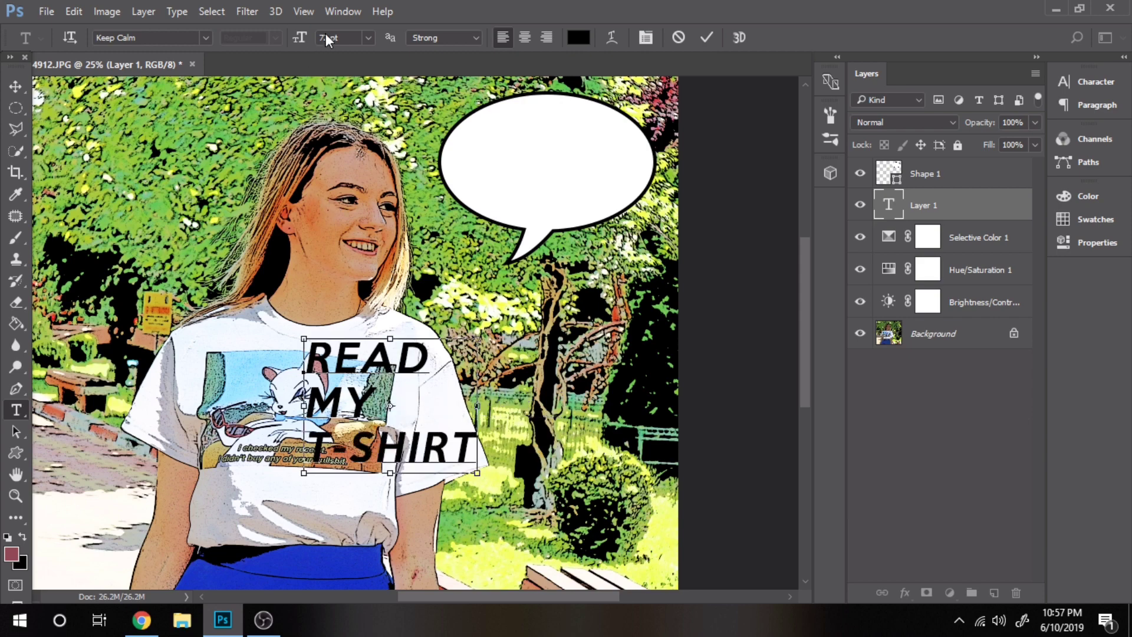
key(ctrl+a)
click(368, 37)
click(355, 299)
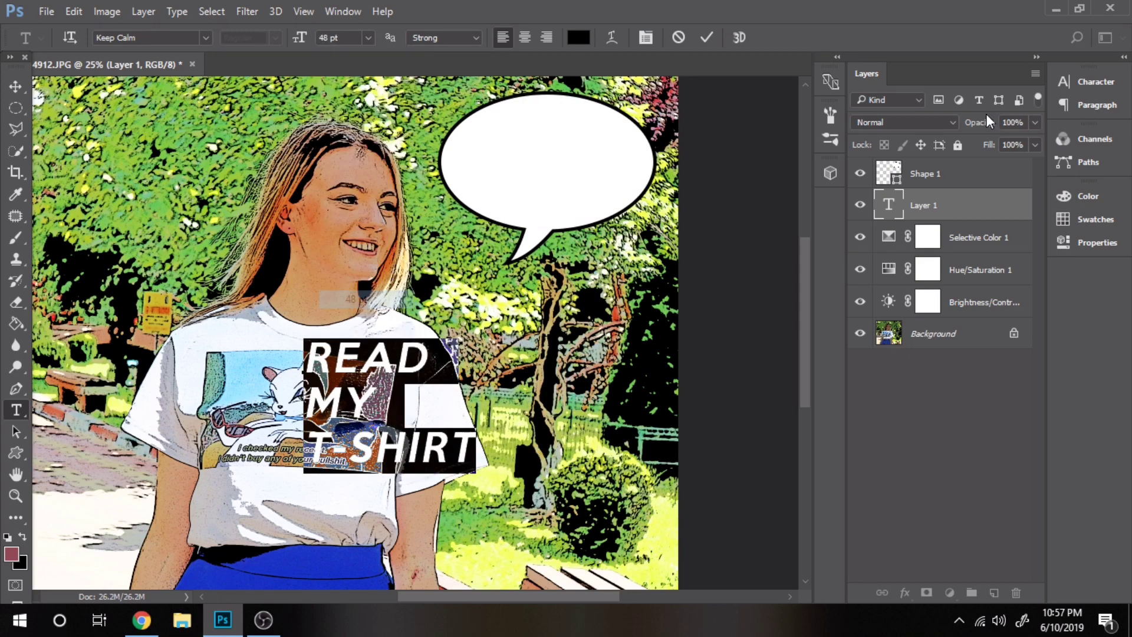
key(ctrl+h)
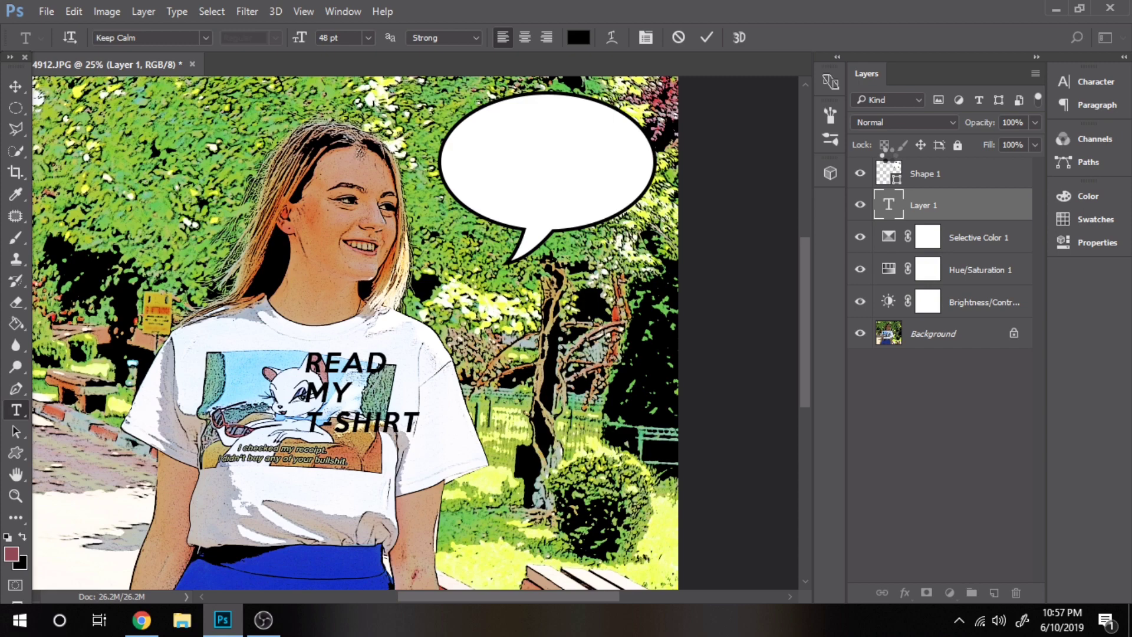
drag(920, 204, 918, 167)
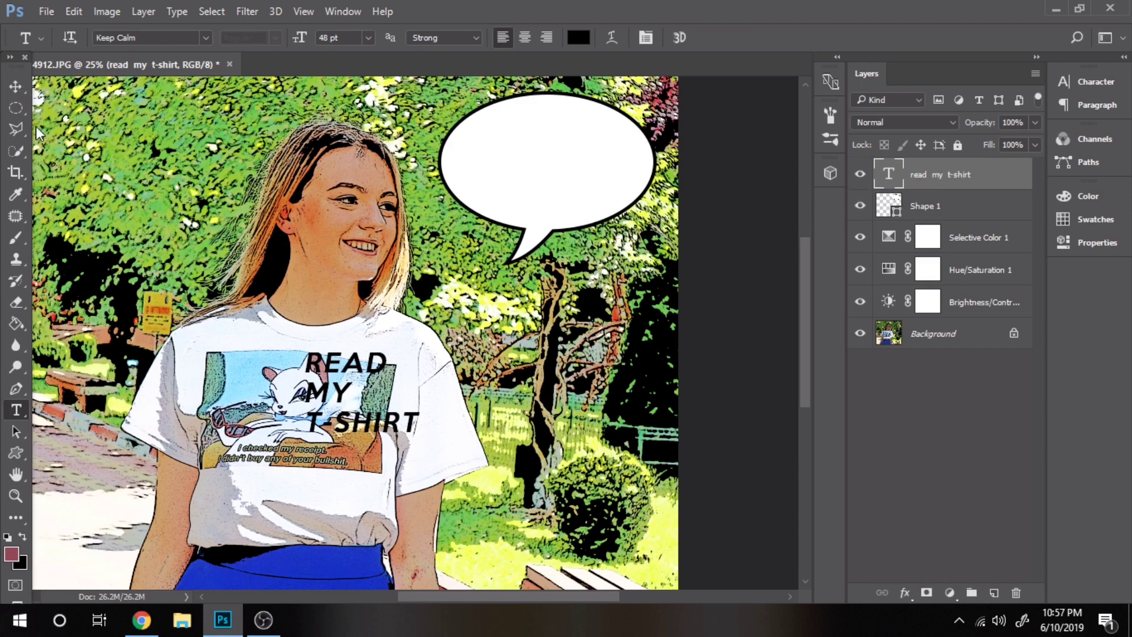
Move the text into the speech bubble and fit the whole image on screen.
click(15, 86)
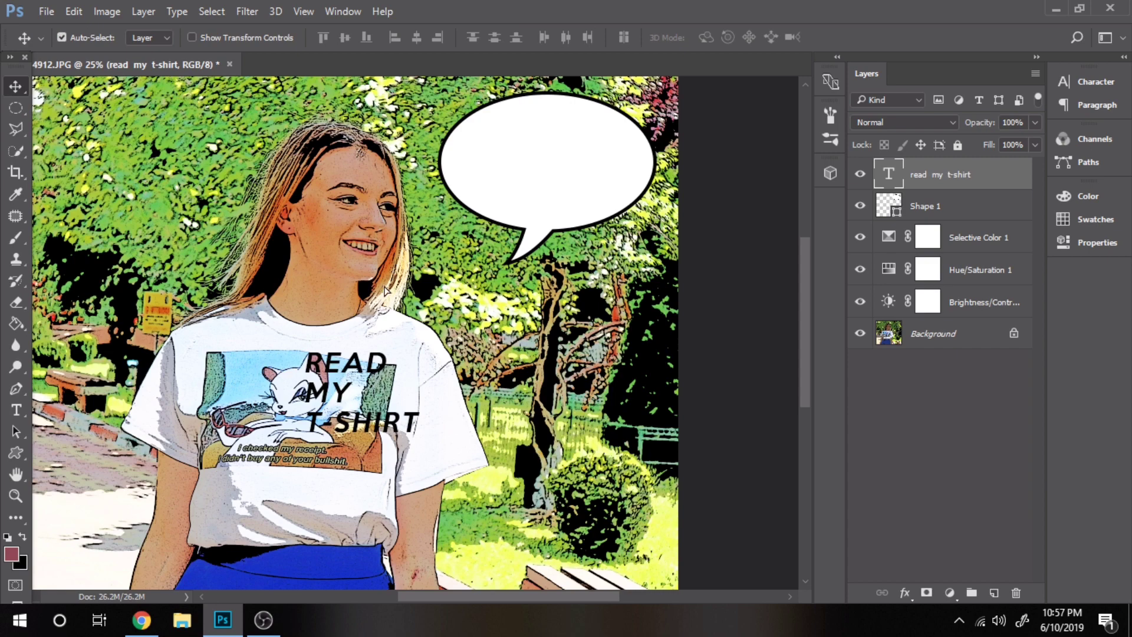
drag(326, 362, 536, 139)
click(15, 496)
key(ctrl+0)
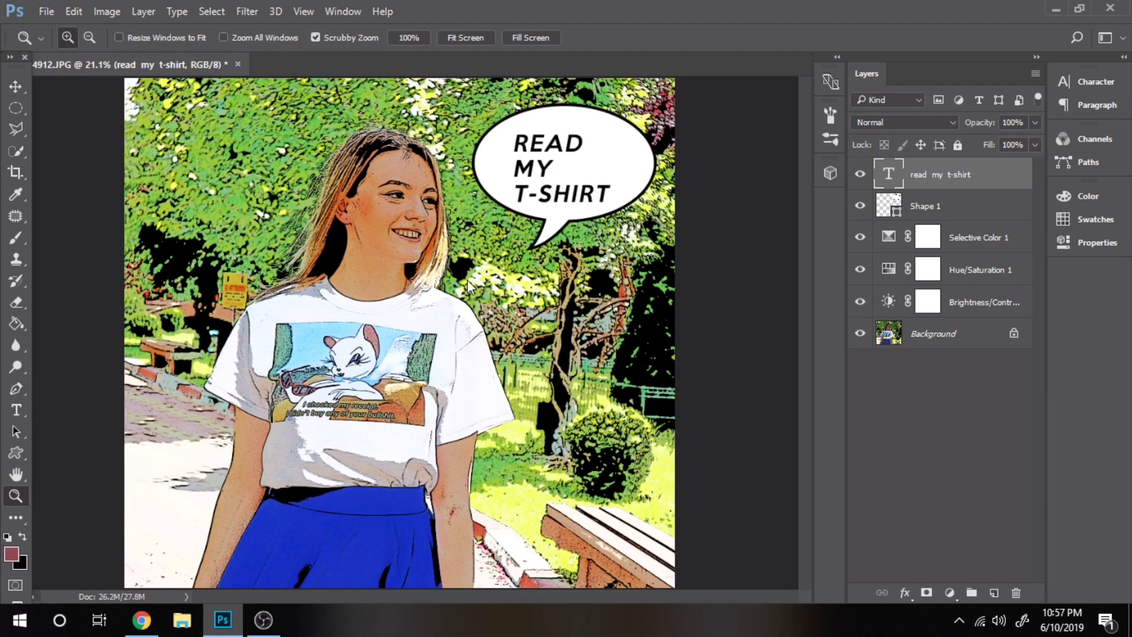
Centre-align all three lines of the bubble text and commit the edit.
click(16, 410)
click(519, 168)
click(15, 86)
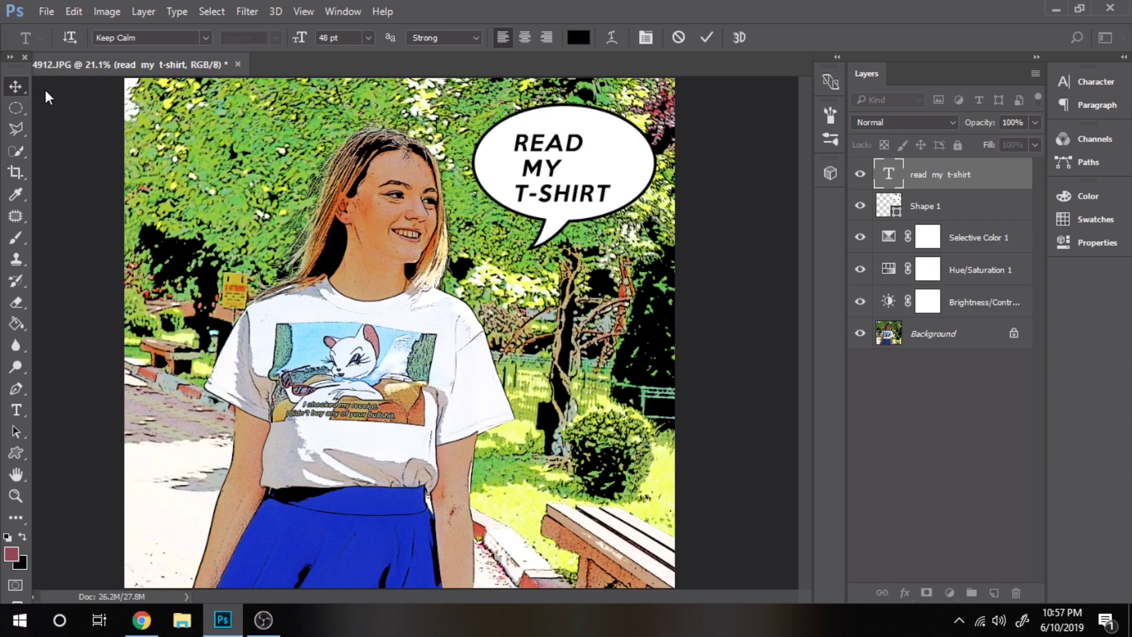
double_click(549, 168)
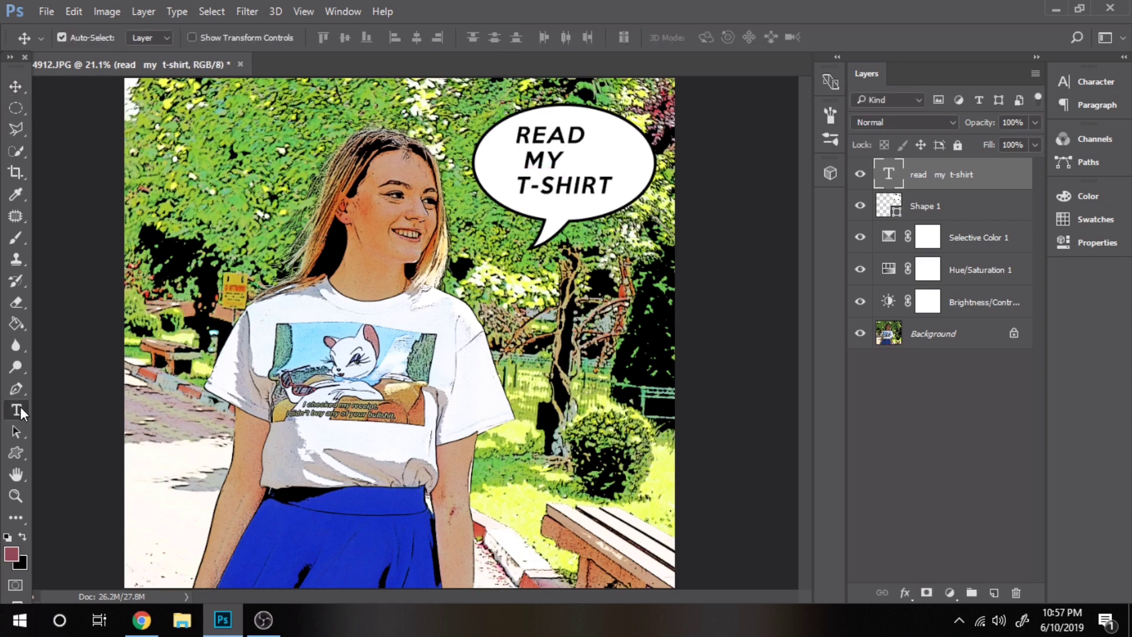
key(ctrl+a)
click(524, 37)
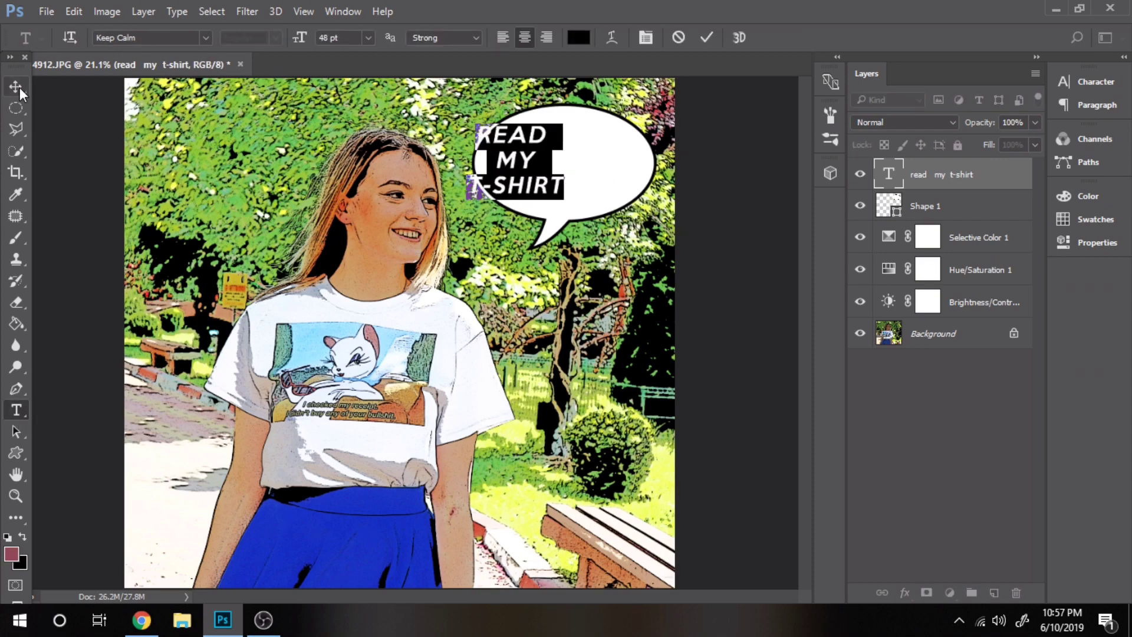
drag(523, 141, 571, 142)
key(ctrl+Return)
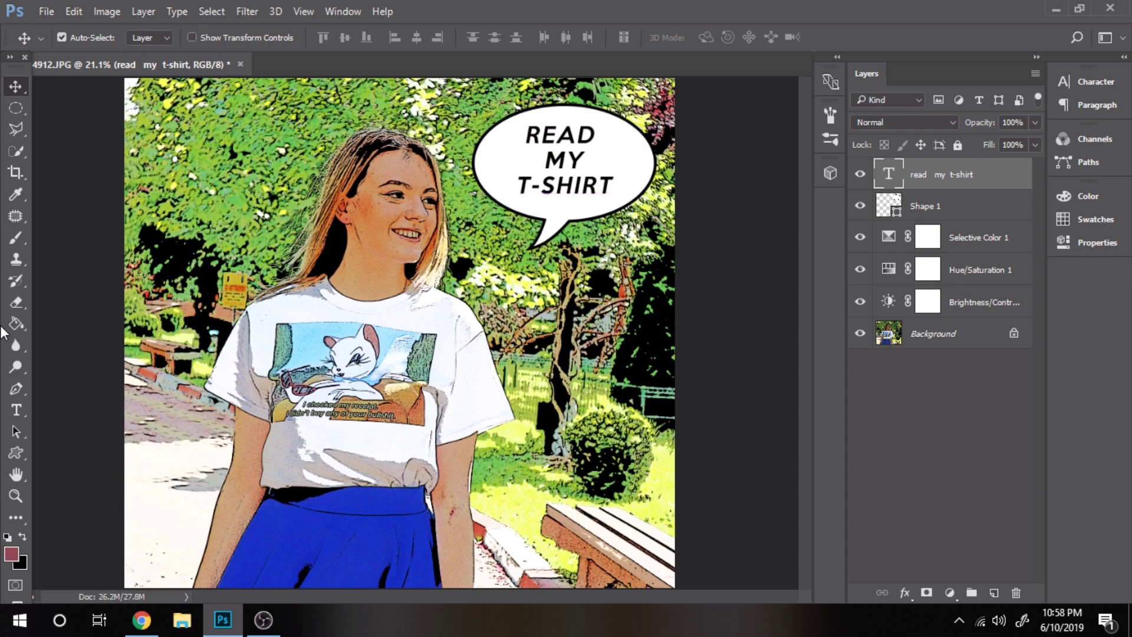
click(542, 158)
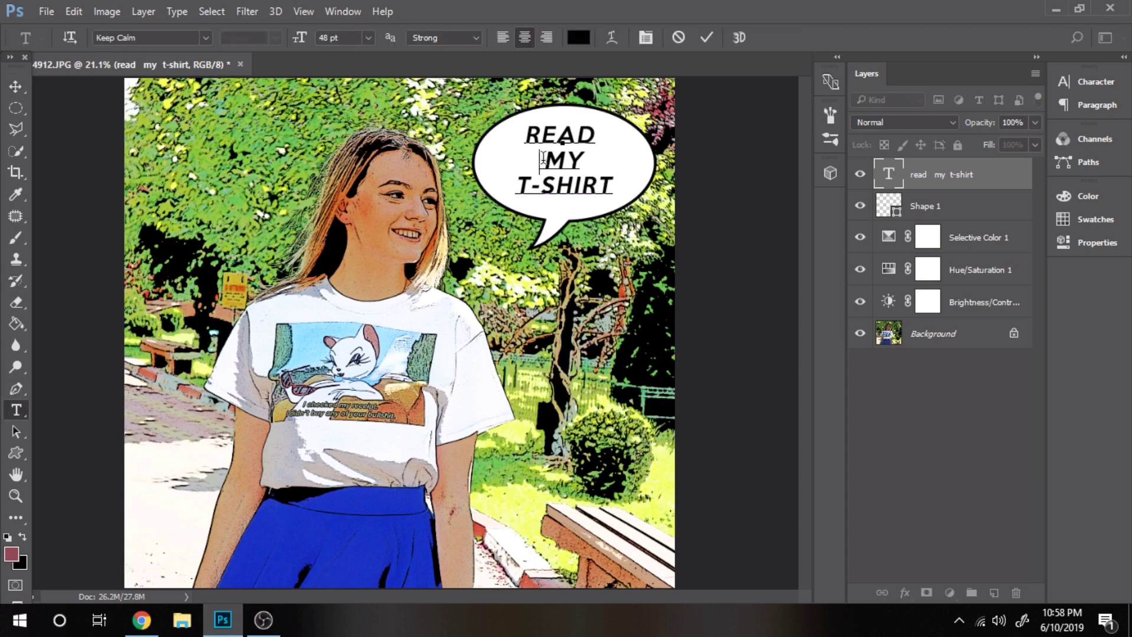
key(ctrl+Return)
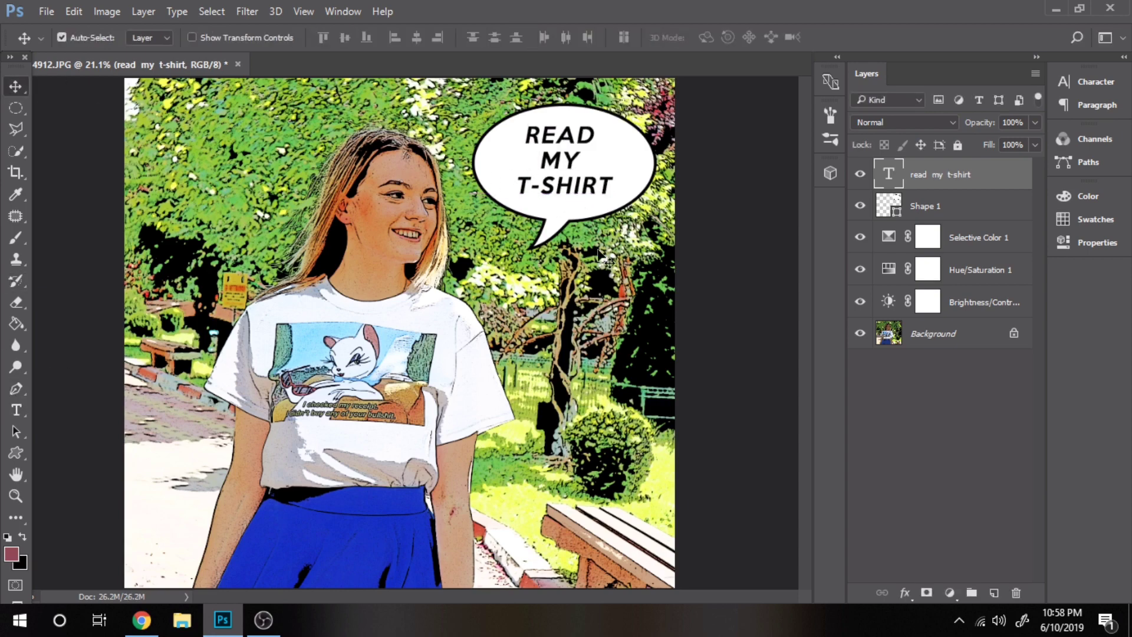
Merge Visible so the portrait, speech bubble and 'READ MY T-SHIRT' text become one Background layer.
click(16, 495)
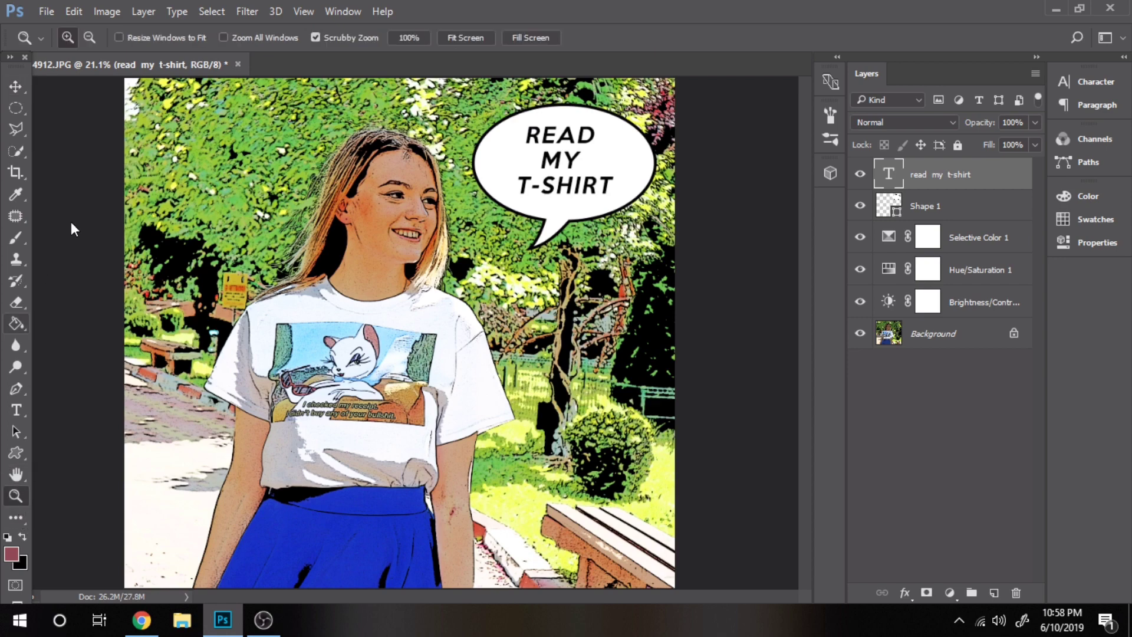
click(89, 37)
click(401, 267)
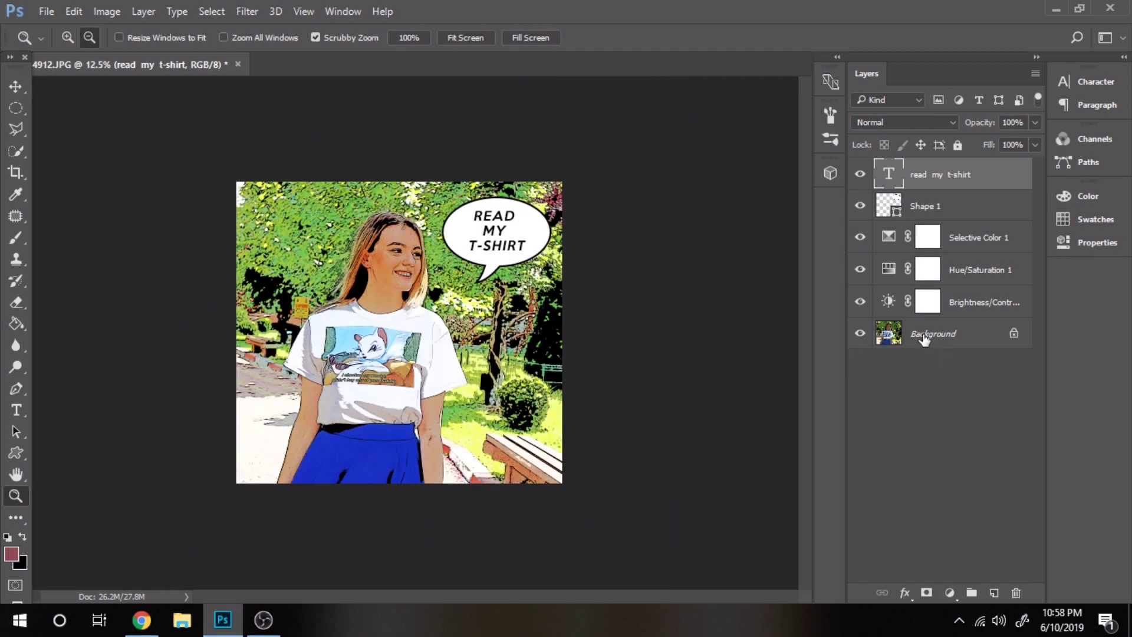
right_click(923, 339)
click(938, 498)
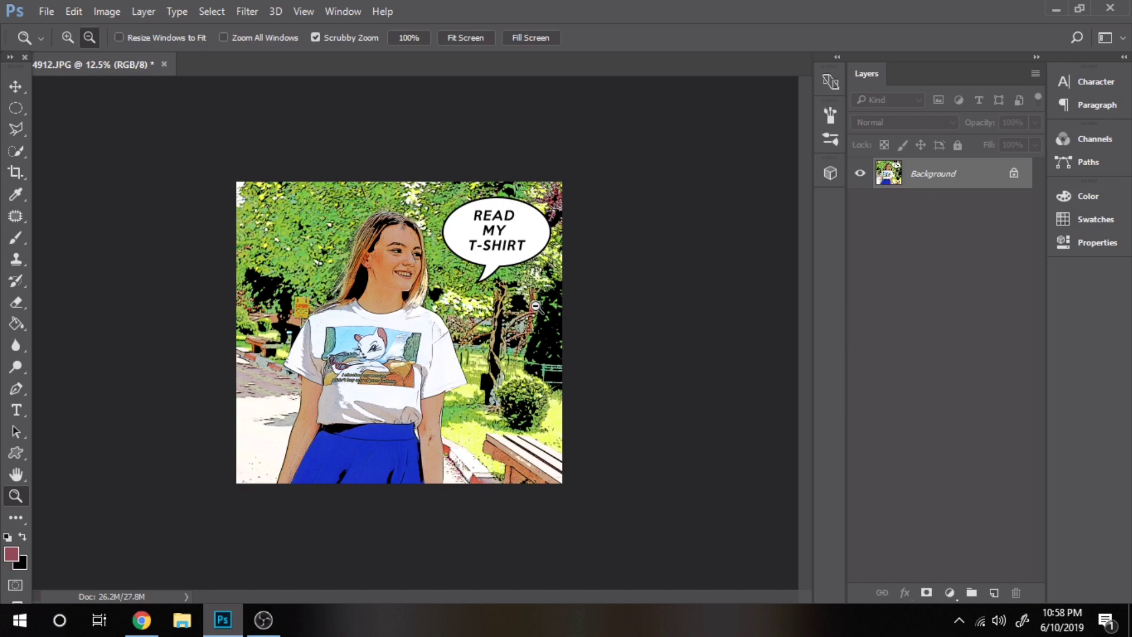
drag(364, 317, 398, 327)
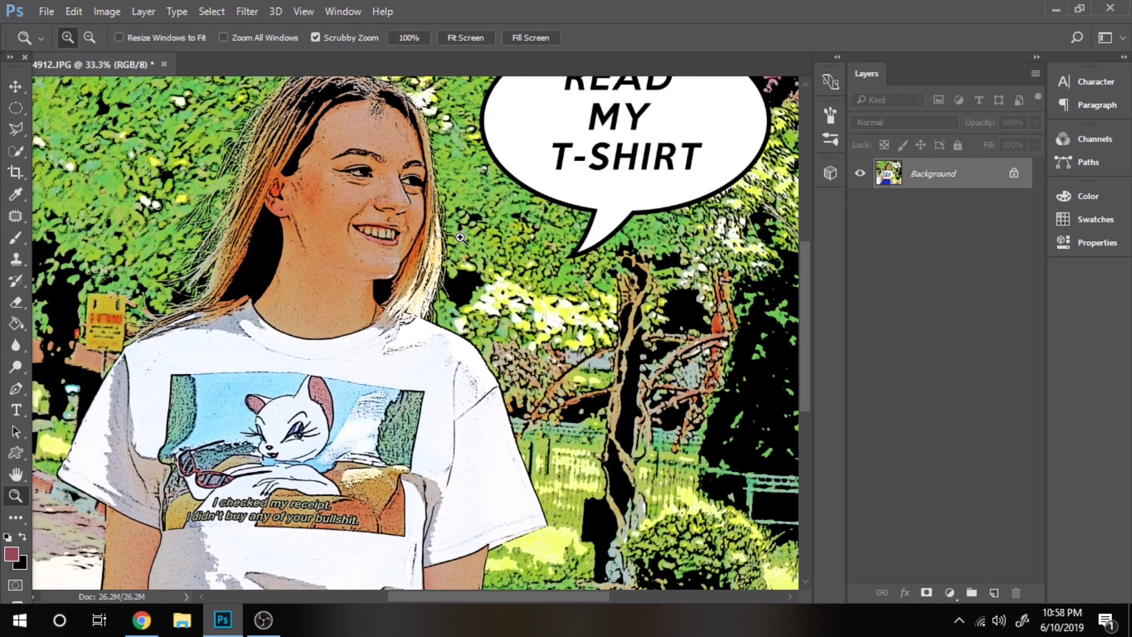
right_click(341, 369)
click(364, 377)
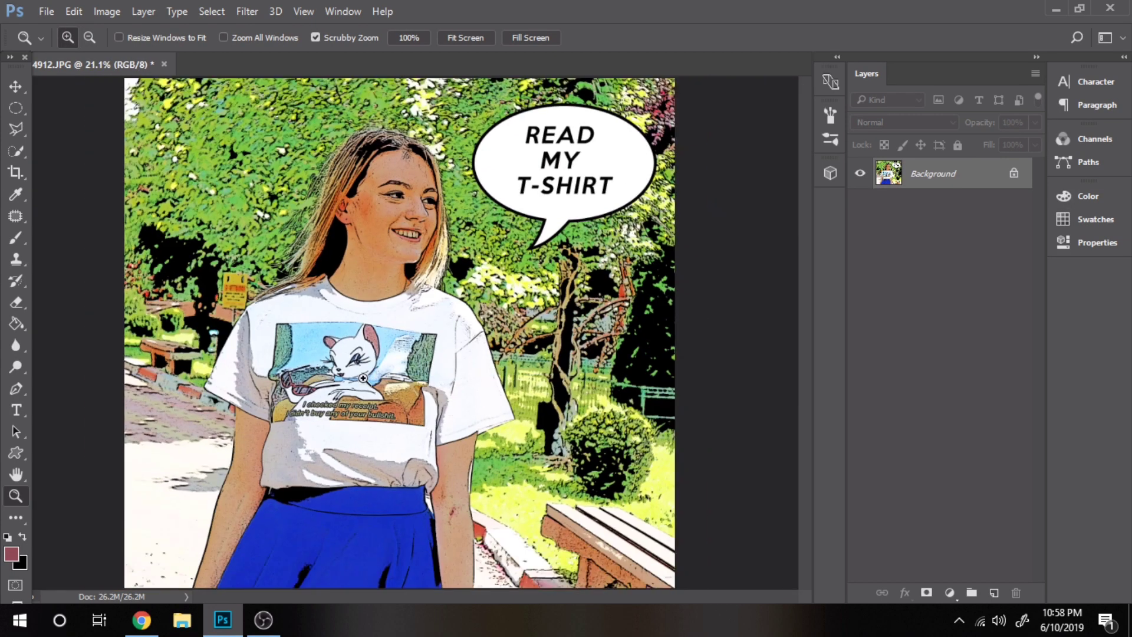